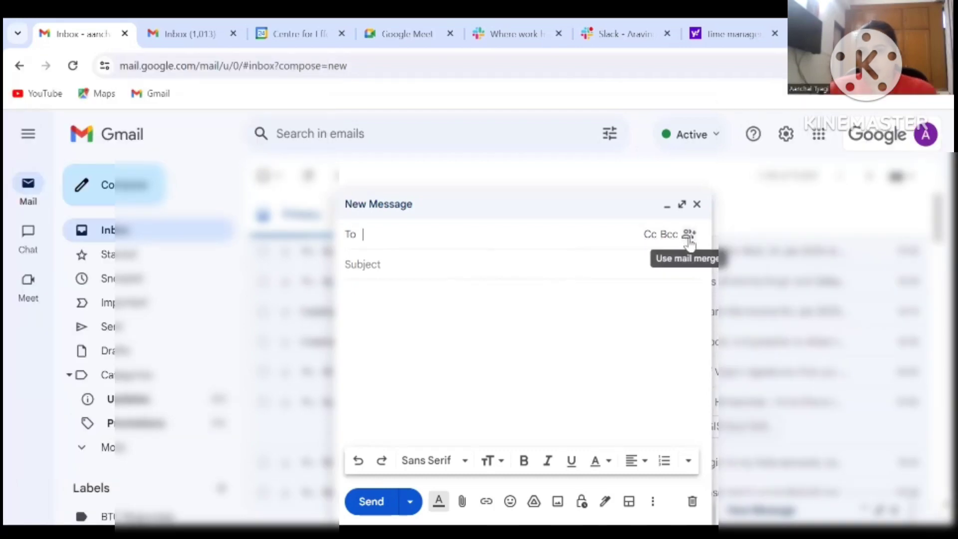
Tick Mail merge in the options beside Cc/Bcc for the new Gmail message
{"action": "left_click", "coordinate": [688, 235]}
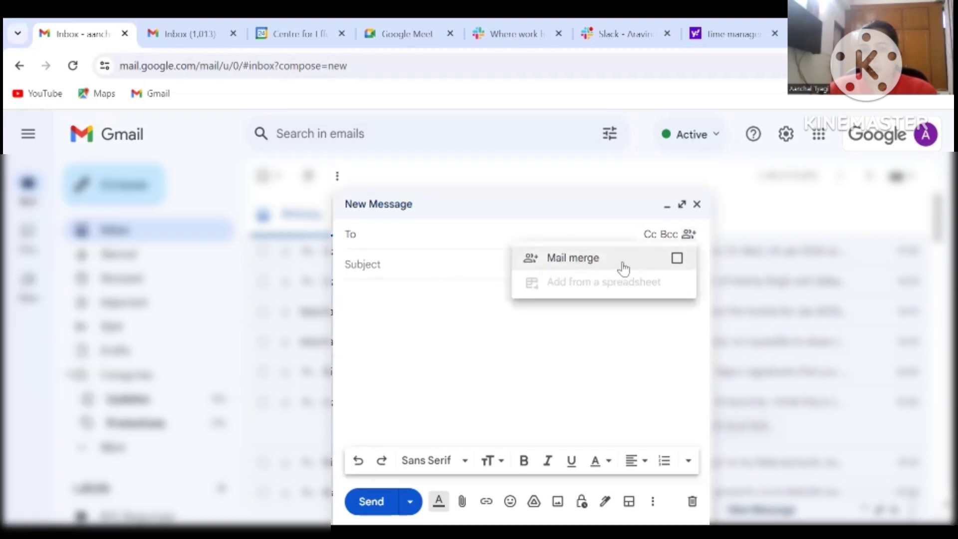
{"action": "left_click", "coordinate": [676, 262]}
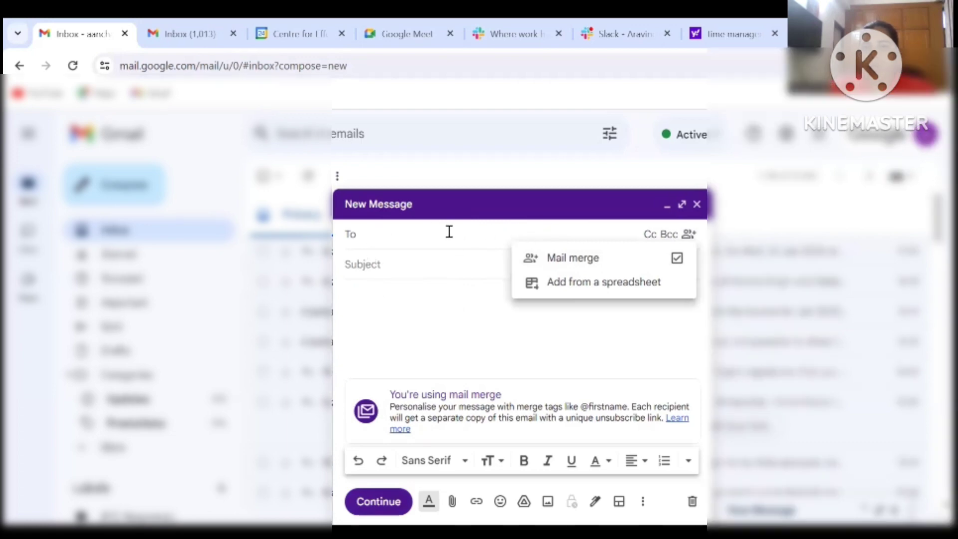
{"action": "left_click", "coordinate": [378, 237]}
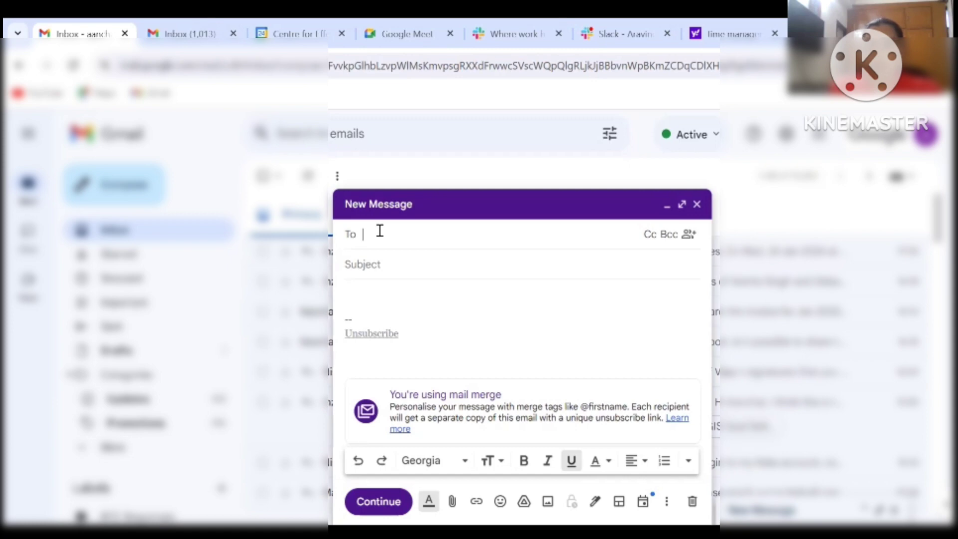
Add two suggested contacts as recipients in the To field
{"action": "type", "text": "aanchal"}
{"action": "key", "text": "Return"}
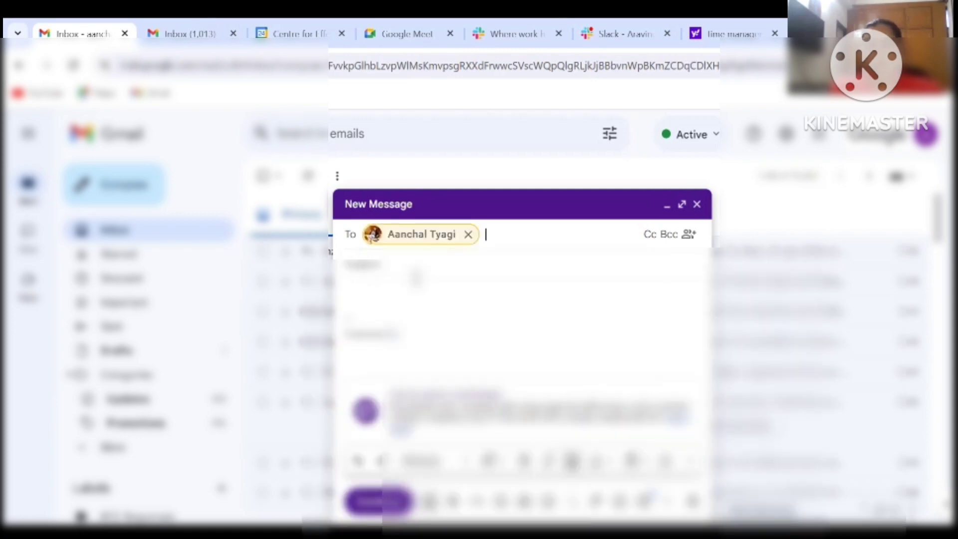
{"action": "type", "text": "amity"}
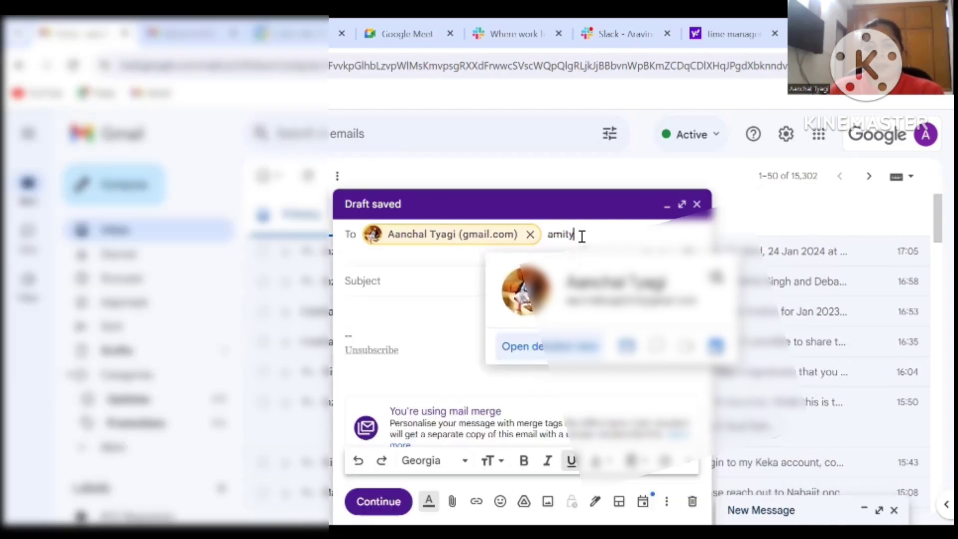
{"action": "key", "text": "BackSpace"}
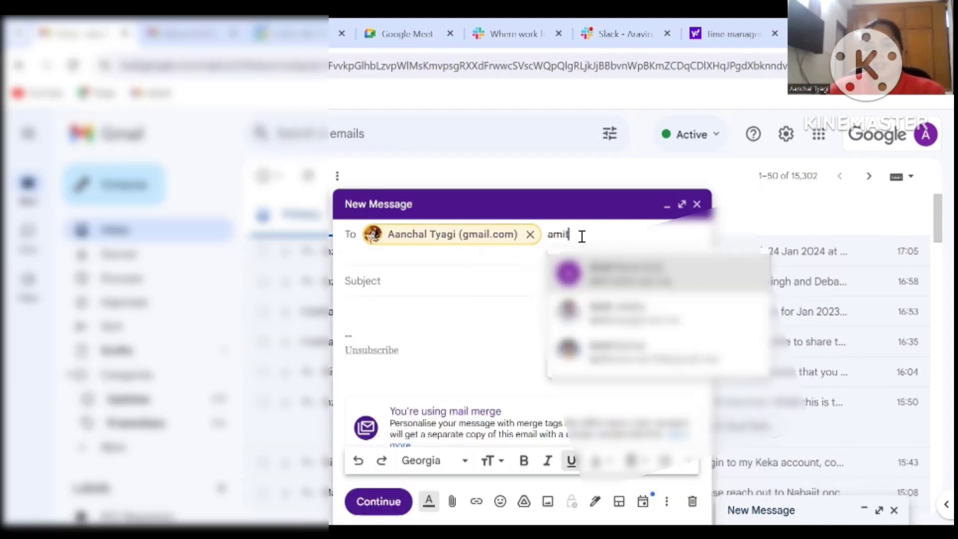
{"action": "left_click", "coordinate": [597, 279]}
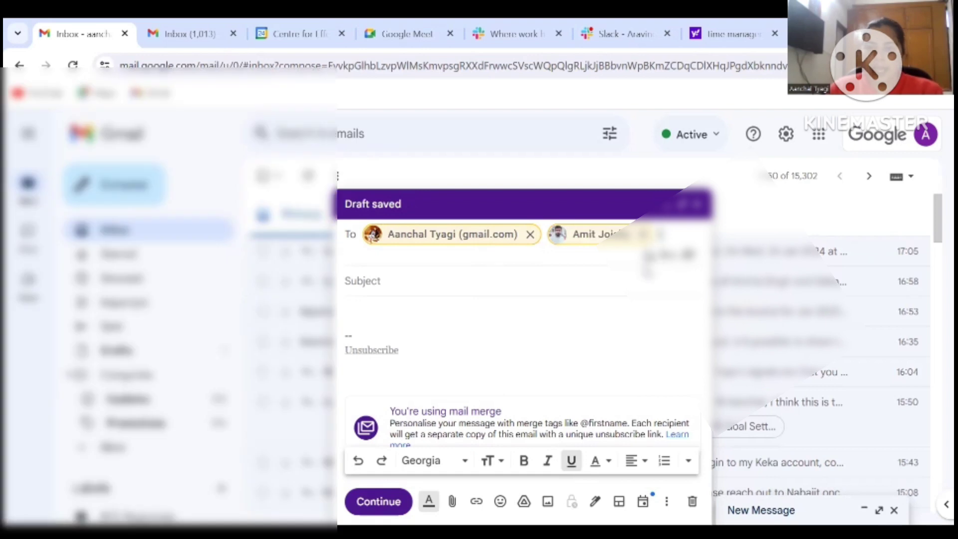
Show the Cc line and remove both recipients, leaving the To field empty
{"action": "left_click", "coordinate": [651, 255]}
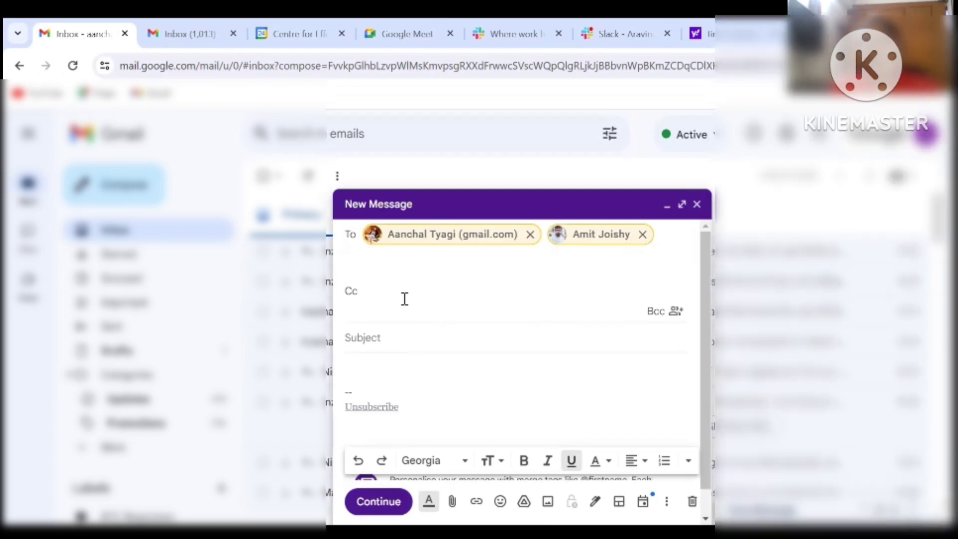
{"action": "left_click", "coordinate": [643, 234]}
{"action": "left_click", "coordinate": [530, 235]}
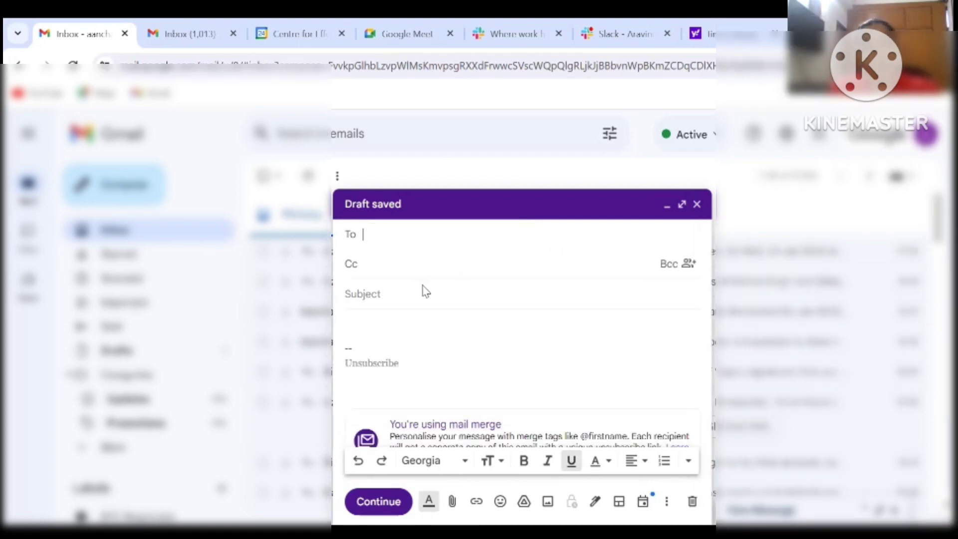
Enter 'Congratulation' as the message subject
{"action": "left_click", "coordinate": [383, 288]}
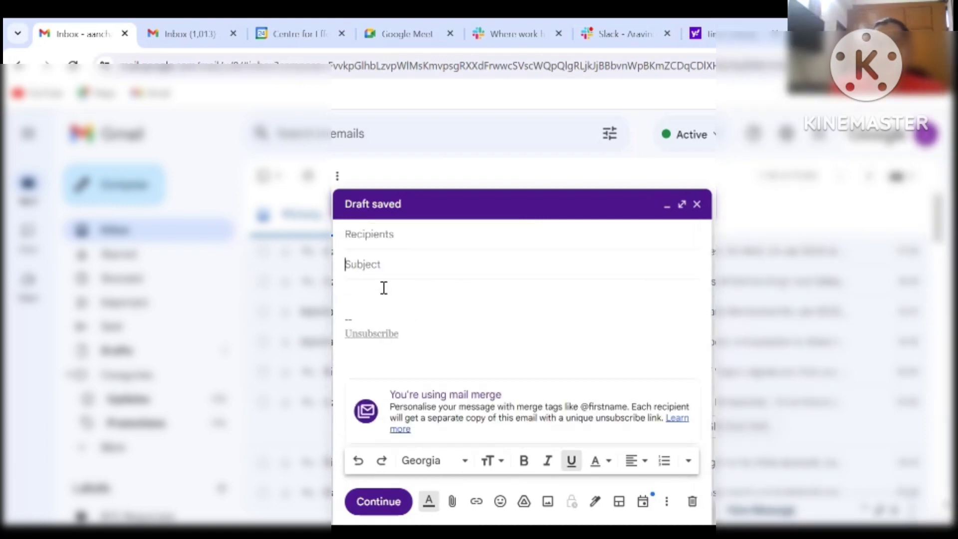
{"action": "type", "text": "X"}
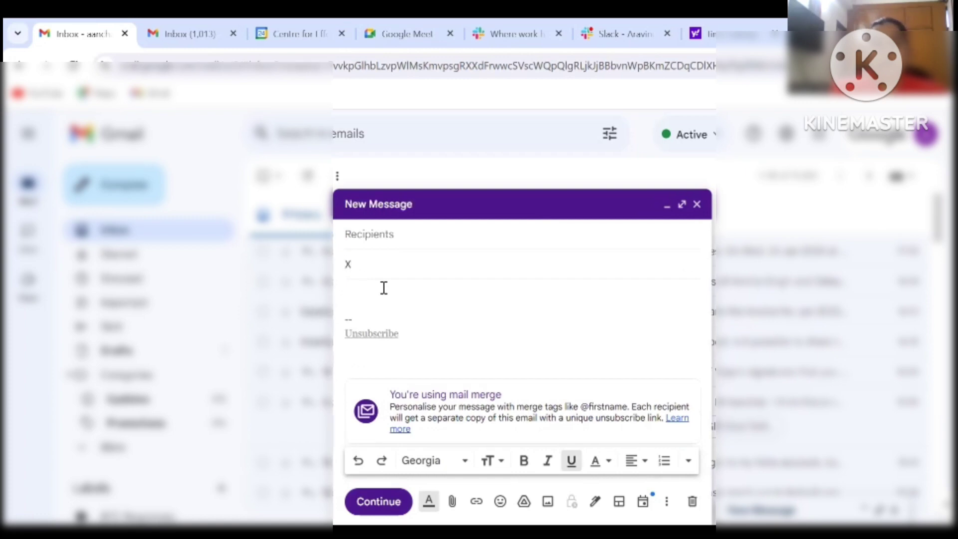
{"action": "key", "text": "BackSpace"}
{"action": "type", "text": "Conh"}
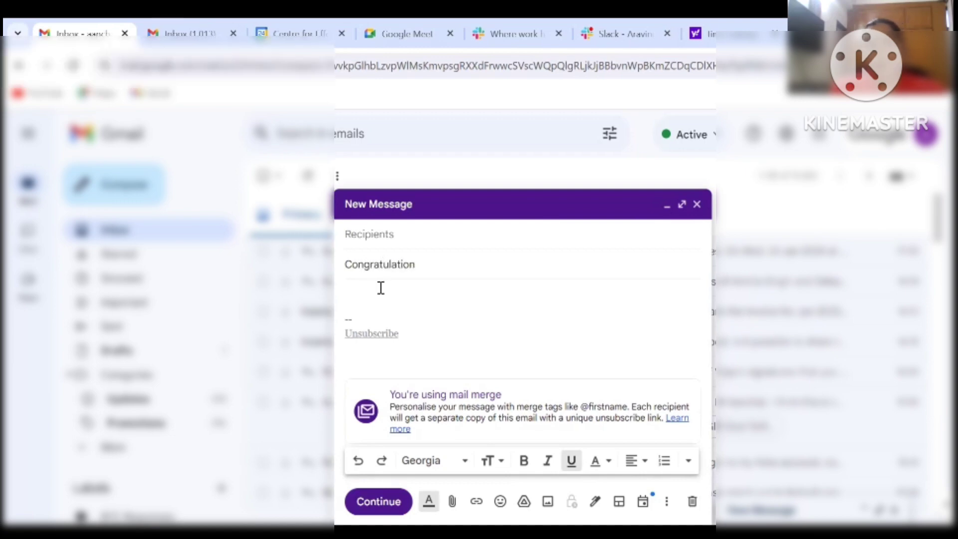
Write the body: a first-name greeting, 'Congratulation', and a 'Regards' sign-off on separate lines
{"action": "left_click", "coordinate": [368, 290]}
{"action": "type", "text": "Hi"}
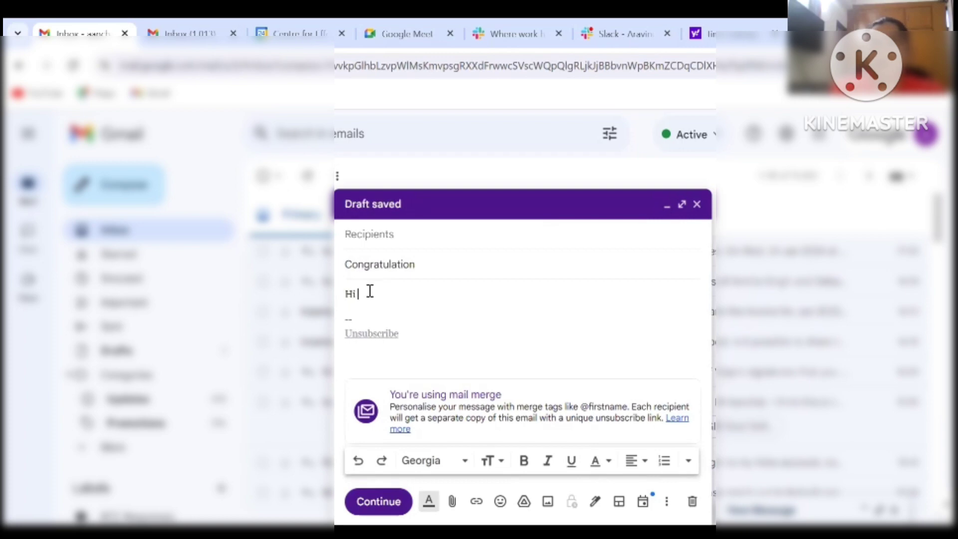
{"action": "type", "text": " Nick,"}
{"action": "key", "text": "Return"}
{"action": "key", "text": "Return"}
{"action": "type", "text": "Cong"}
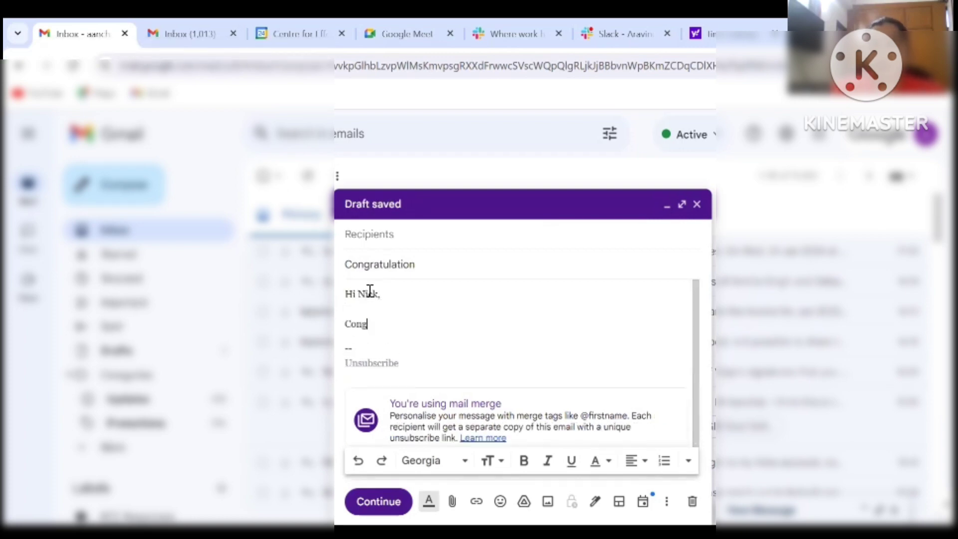
{"action": "type", "text": "a"}
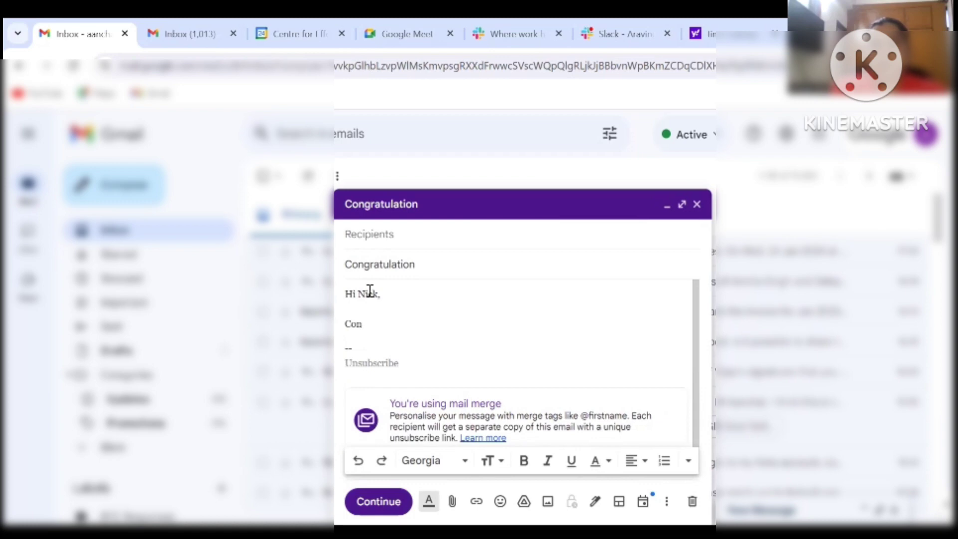
{"action": "type", "text": "gratulat"}
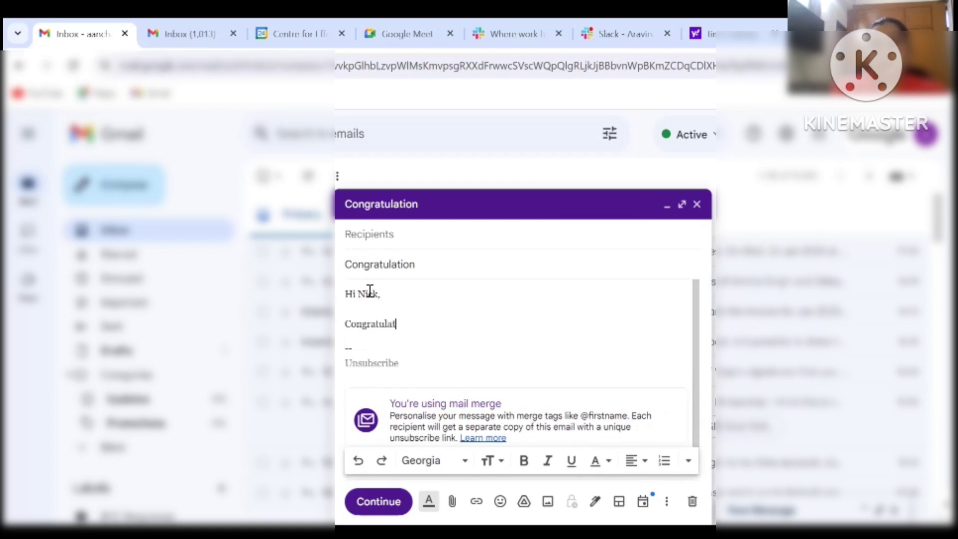
{"action": "type", "text": "ion"}
{"action": "key", "text": "Return"}
{"action": "key", "text": "Return"}
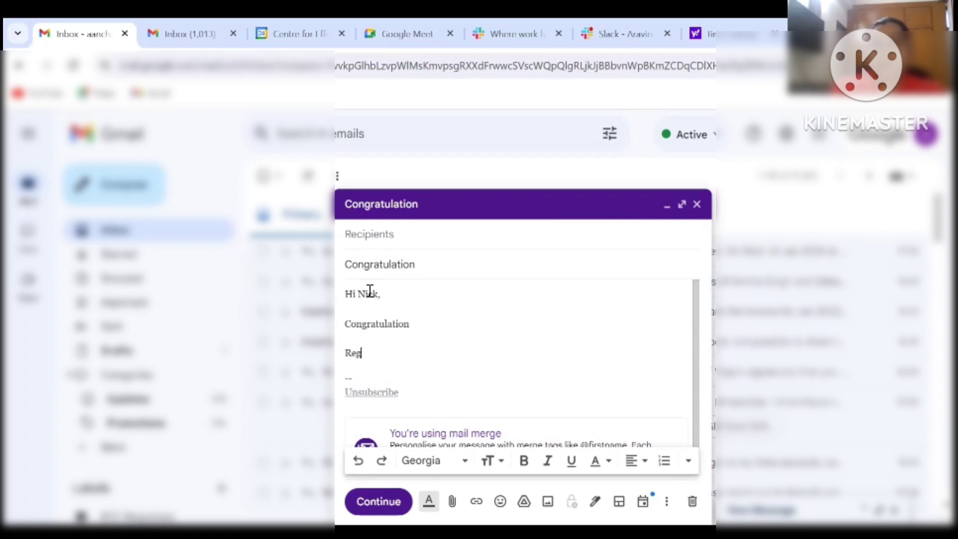
{"action": "type", "text": "Regards"}
{"action": "key", "text": "Return"}
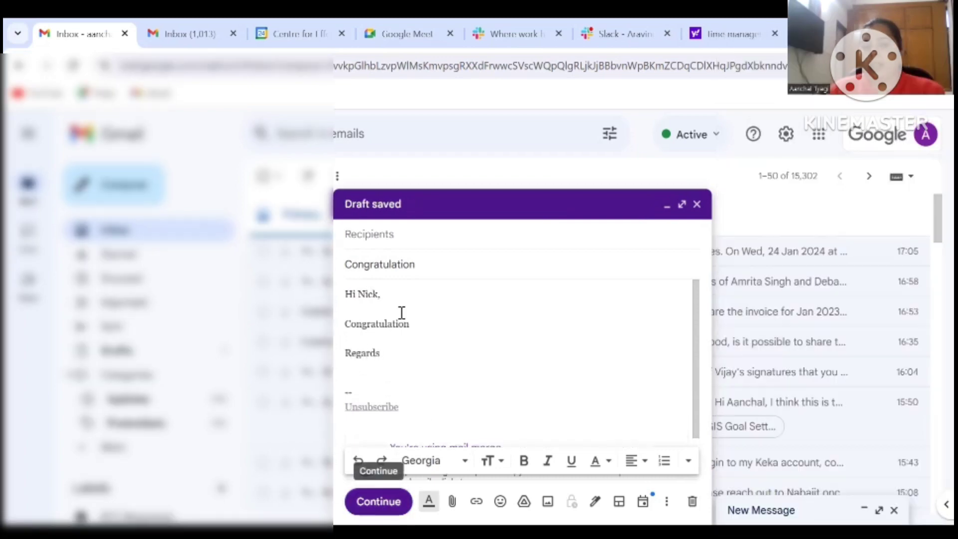
Add the matching contact as the message's recipient
{"action": "left_click", "coordinate": [379, 243]}
{"action": "type", "text": "aancha"}
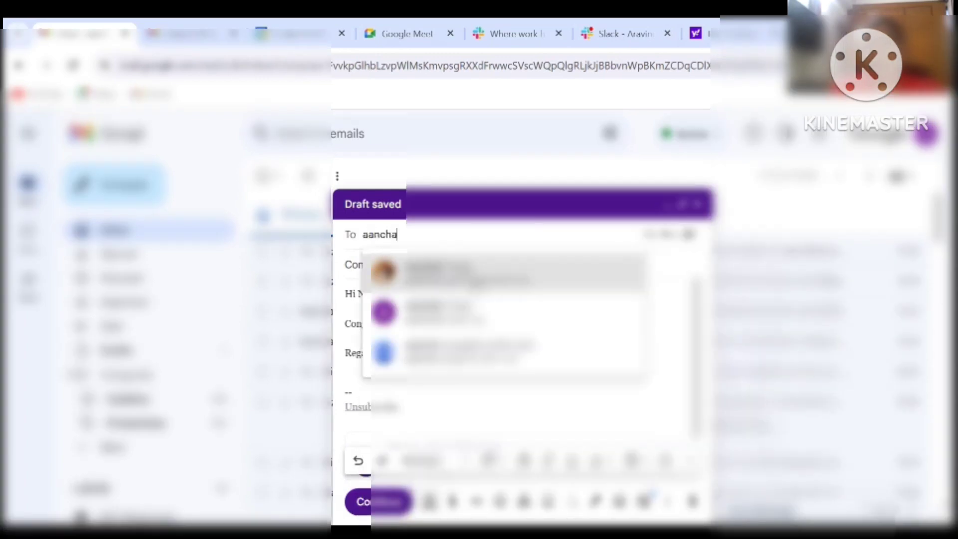
{"action": "left_click", "coordinate": [475, 274]}
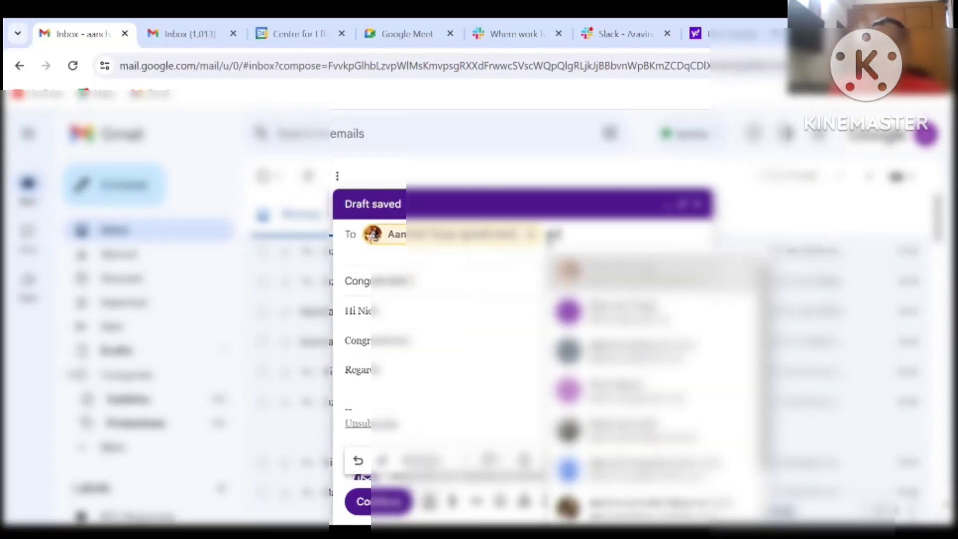
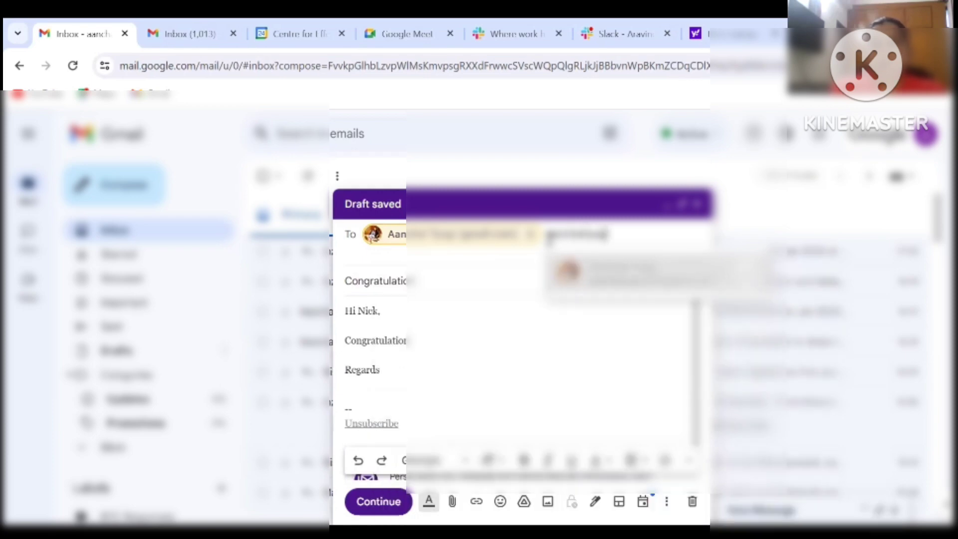
{"action": "key", "text": "Return"}
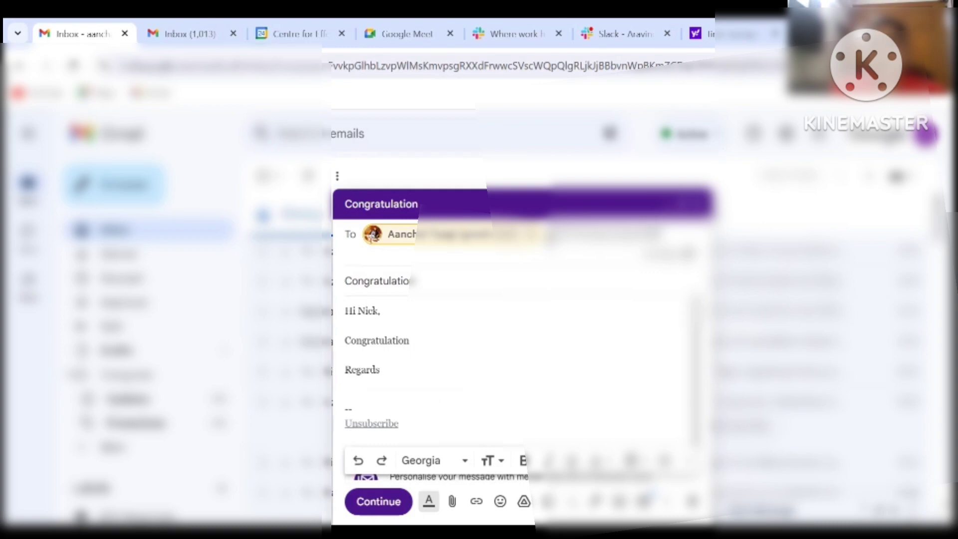
Dismiss the sensitive-information warning and continue the mail merge
{"action": "left_click", "coordinate": [474, 389]}
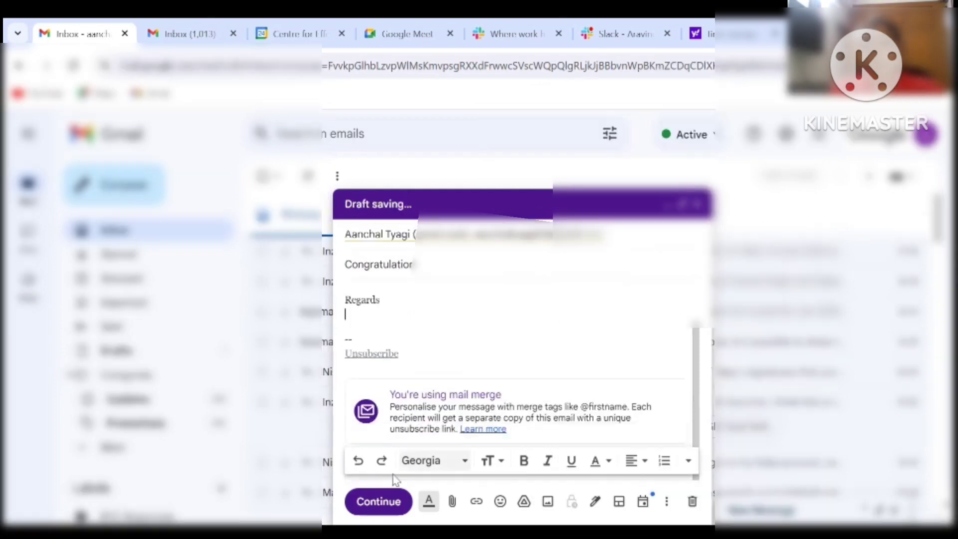
{"action": "left_click", "coordinate": [378, 501]}
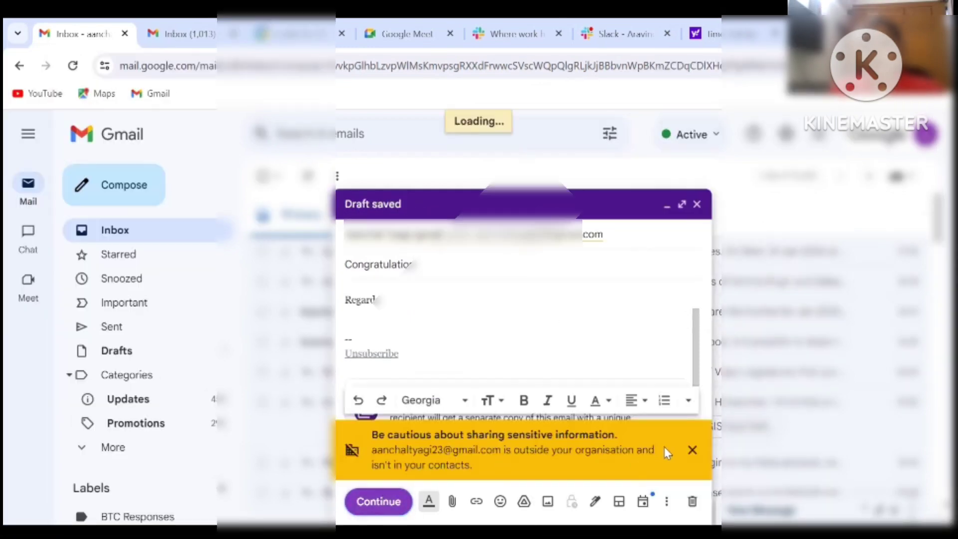
{"action": "left_click", "coordinate": [692, 452]}
{"action": "left_click", "coordinate": [378, 501]}
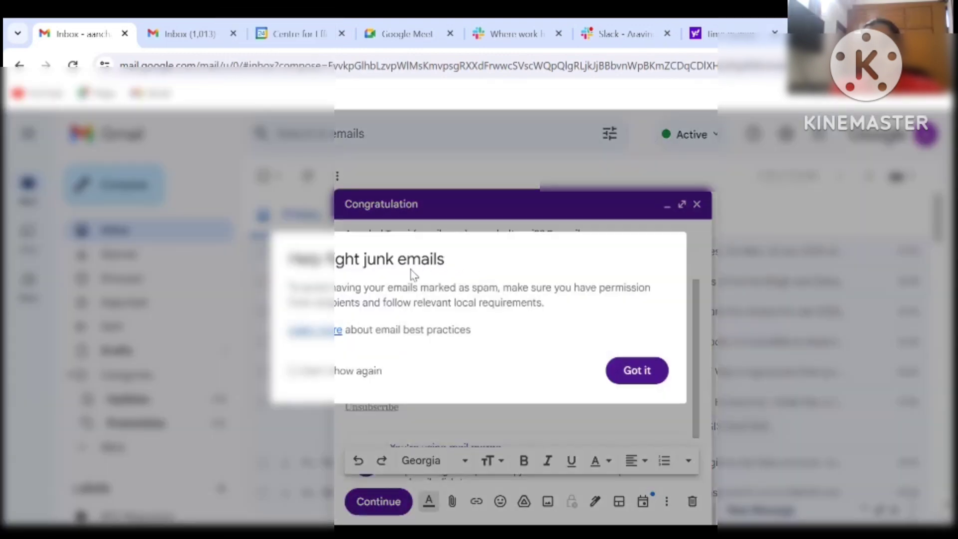
Dismiss the junk-mail notice, cancel sending the two merged emails, and close the Congratulation draft
{"action": "left_click", "coordinate": [293, 370]}
{"action": "left_click", "coordinate": [636, 371]}
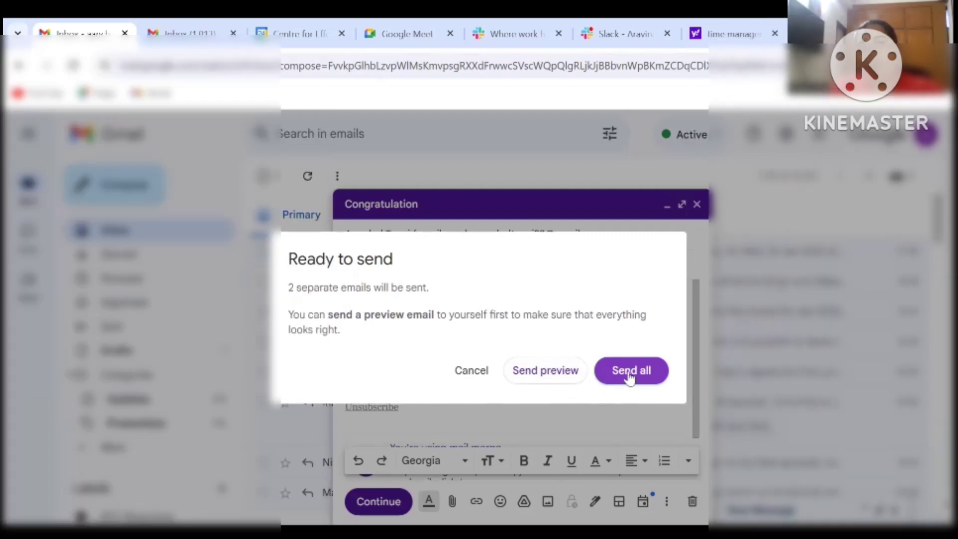
{"action": "left_click", "coordinate": [470, 373]}
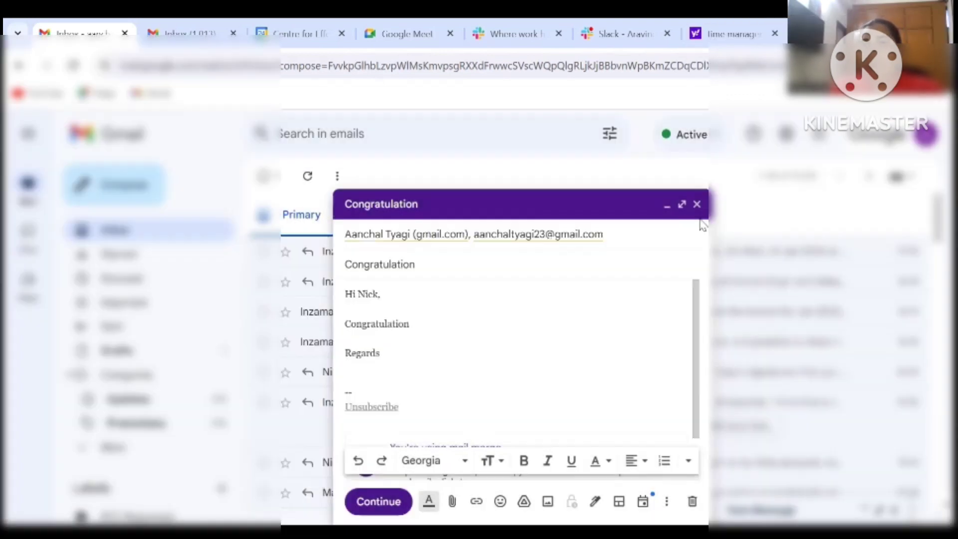
{"action": "left_click", "coordinate": [697, 204]}
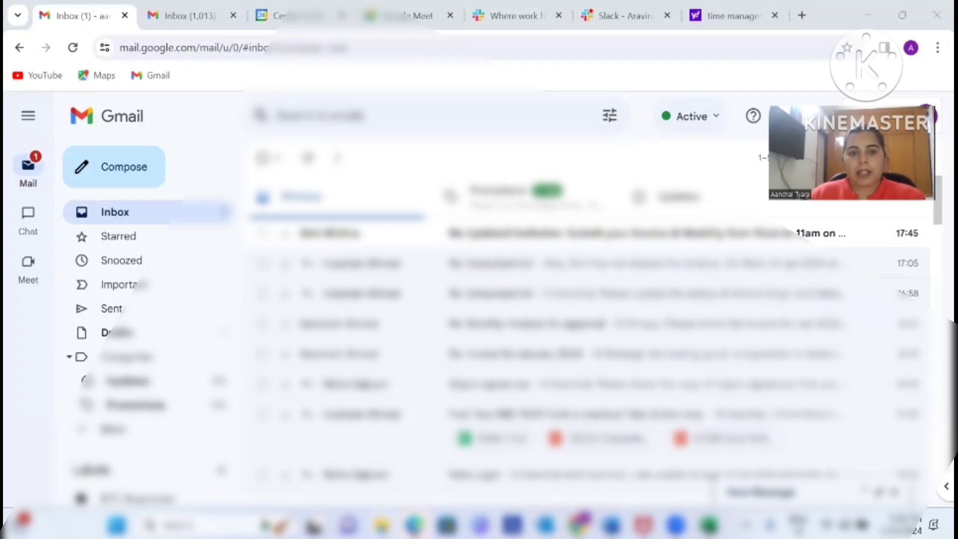
Open the Mail Merge - You tube folder on New Volume (D:) in File Explorer
{"action": "left_click", "coordinate": [383, 526]}
{"action": "left_click", "coordinate": [60, 309]}
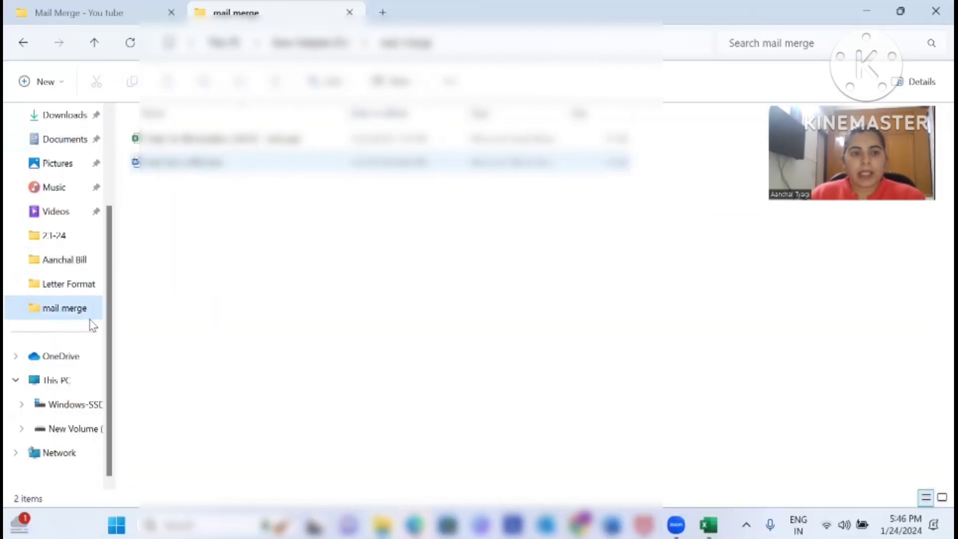
{"action": "left_click", "coordinate": [73, 430]}
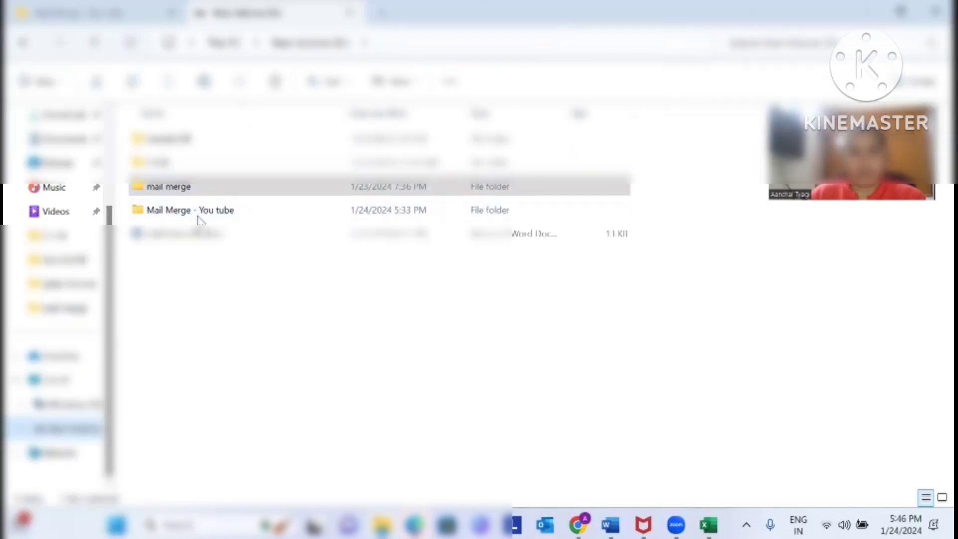
{"action": "double_click", "coordinate": [196, 215]}
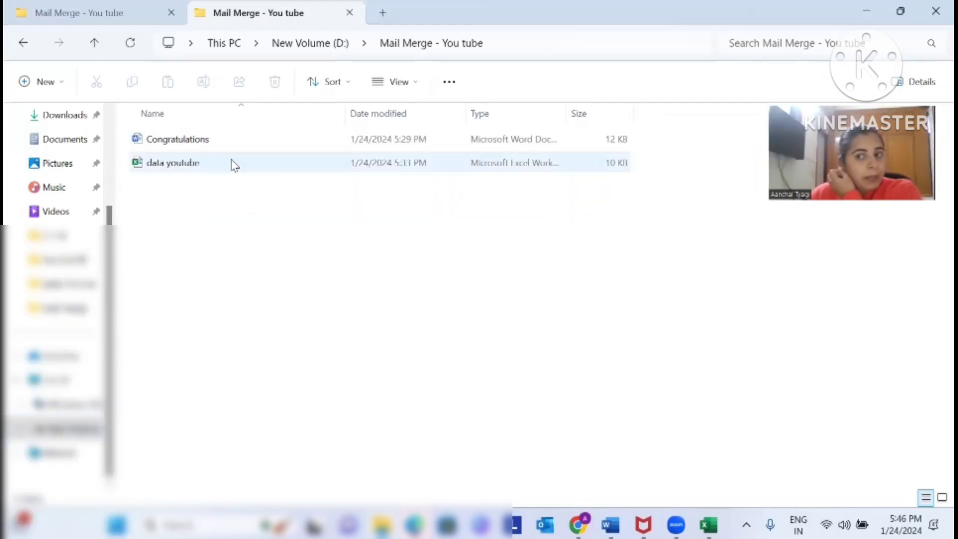
Open Congratulations.docx and correct the misspelling 'yeas' to 'years'
{"action": "double_click", "coordinate": [180, 142]}
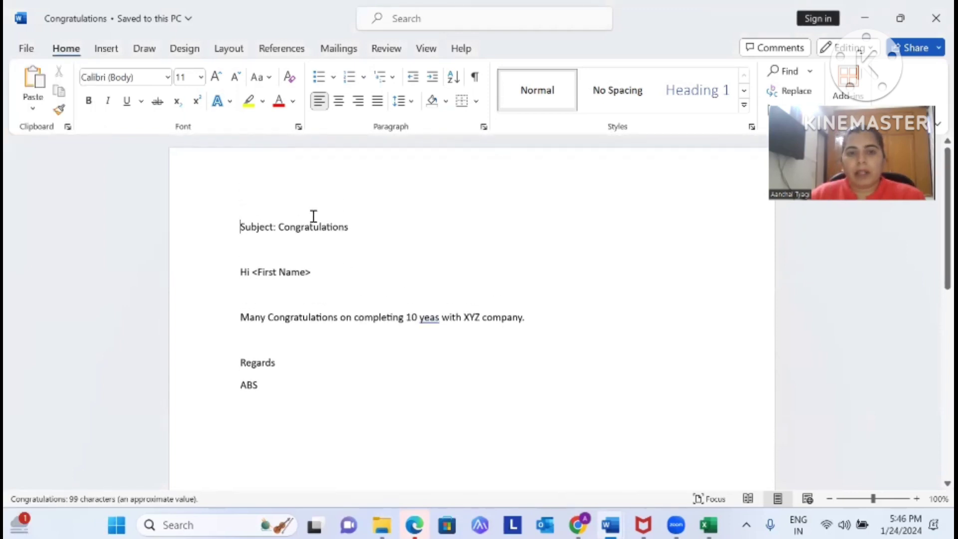
{"action": "left_click_drag", "start_coordinate": [240, 230], "coordinate": [359, 223]}
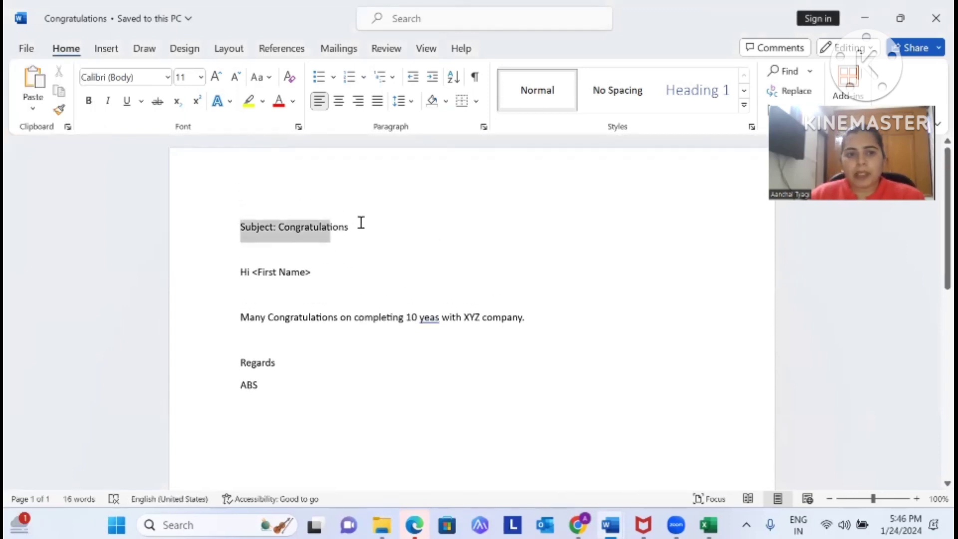
{"action": "left_click", "coordinate": [447, 272]}
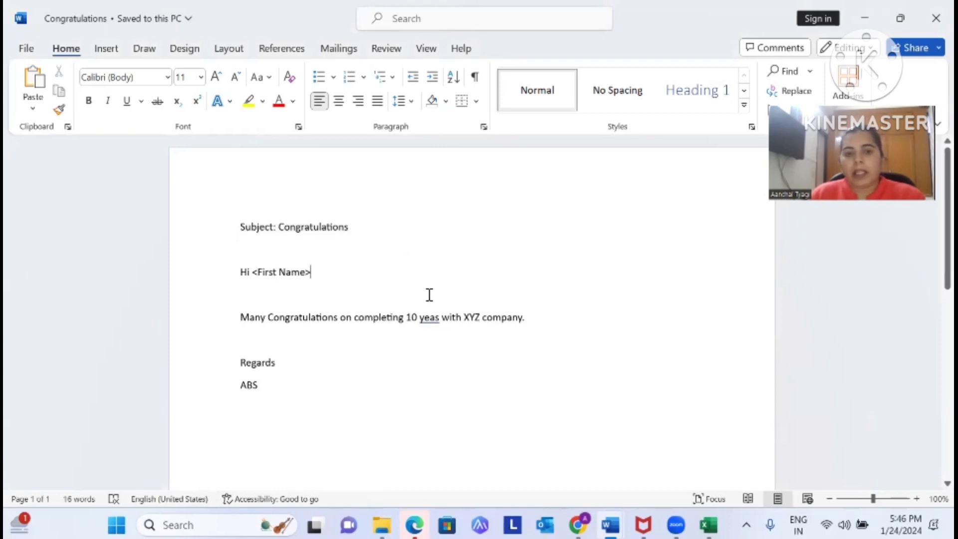
{"action": "right_click", "coordinate": [424, 317]}
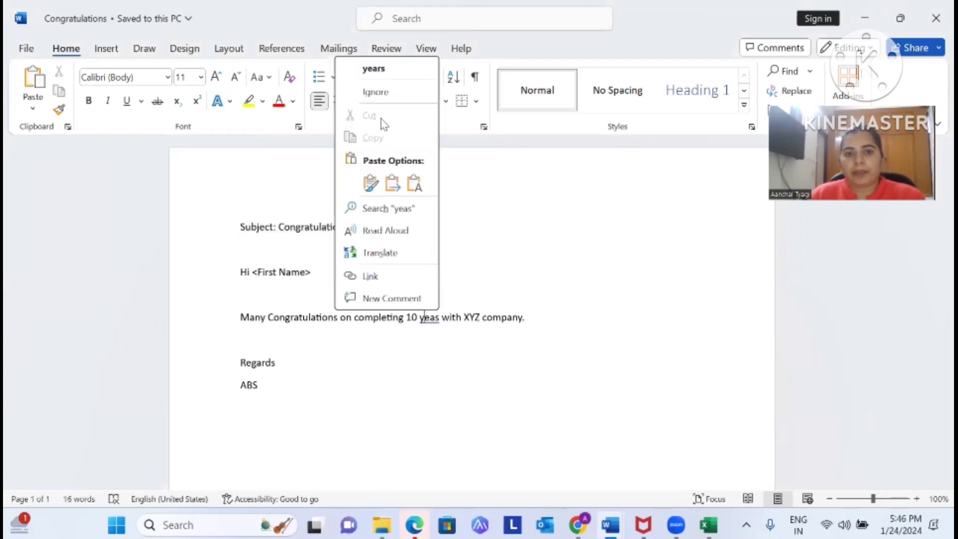
{"action": "left_click", "coordinate": [387, 69]}
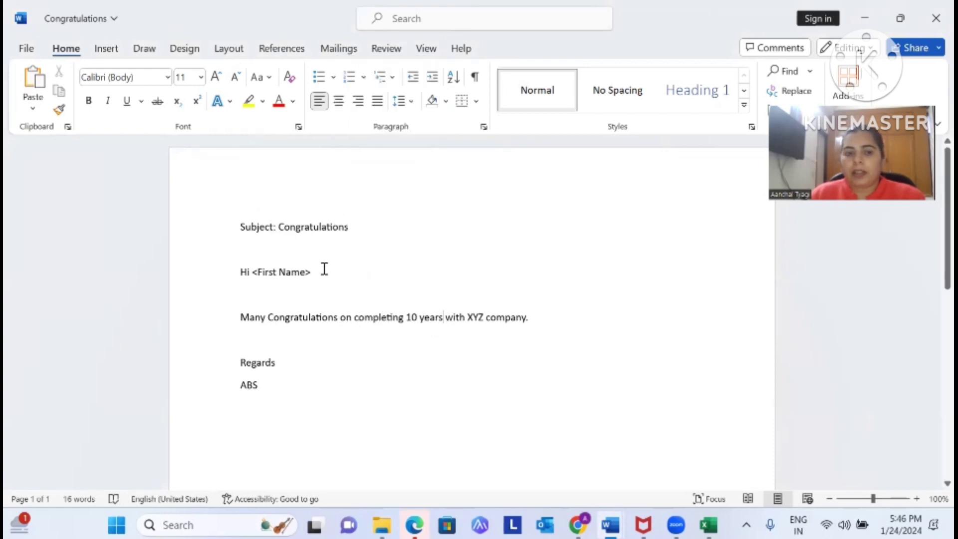
Make 'XYZ company' bold in the letter
{"action": "left_click_drag", "start_coordinate": [477, 318], "coordinate": [521, 320]}
{"action": "left_click", "coordinate": [477, 321]}
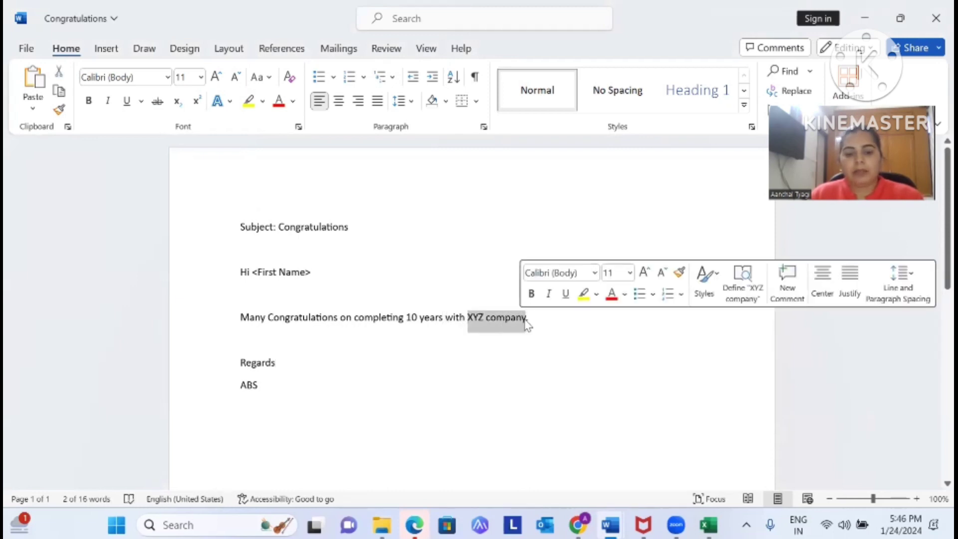
{"action": "key", "text": "ctrl+b"}
{"action": "left_click", "coordinate": [415, 288]}
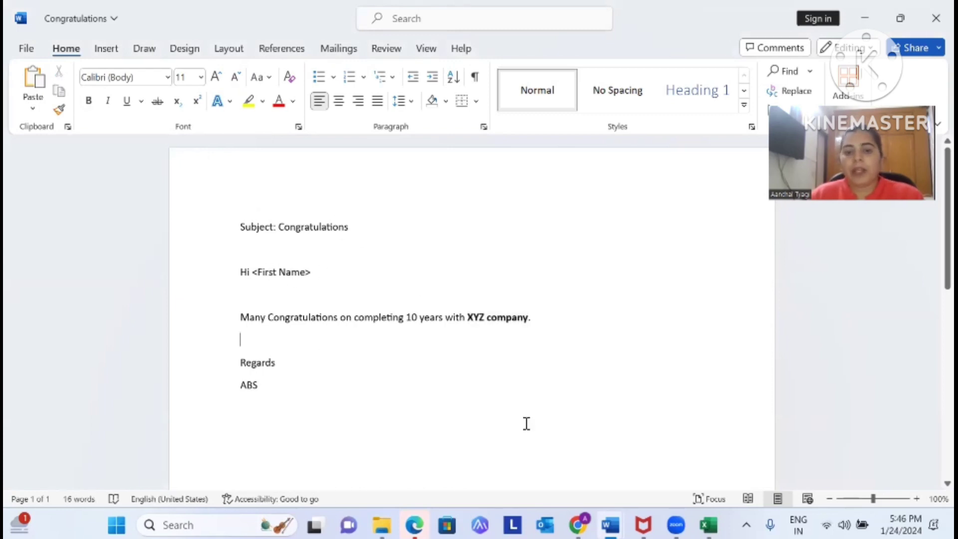
{"action": "left_click", "coordinate": [446, 341]}
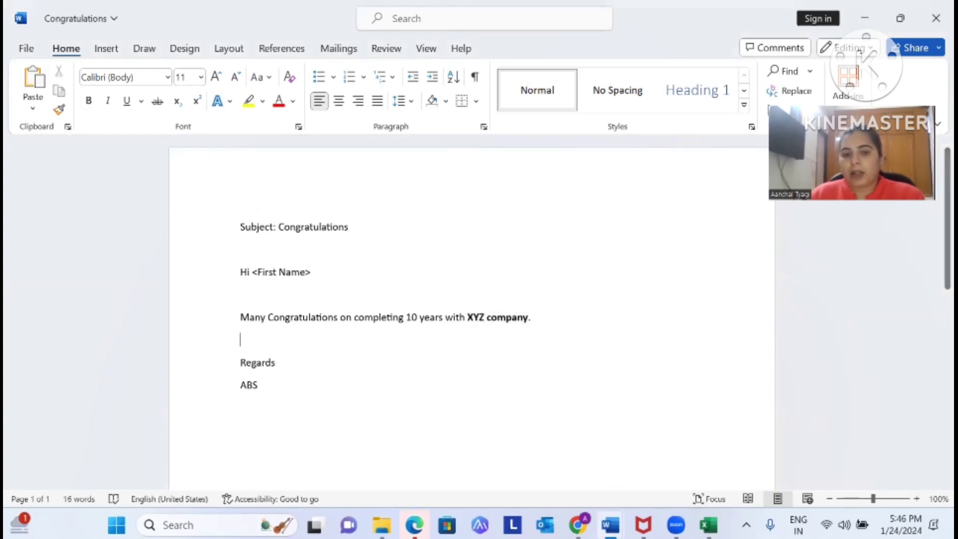
{"action": "left_click", "coordinate": [382, 525]}
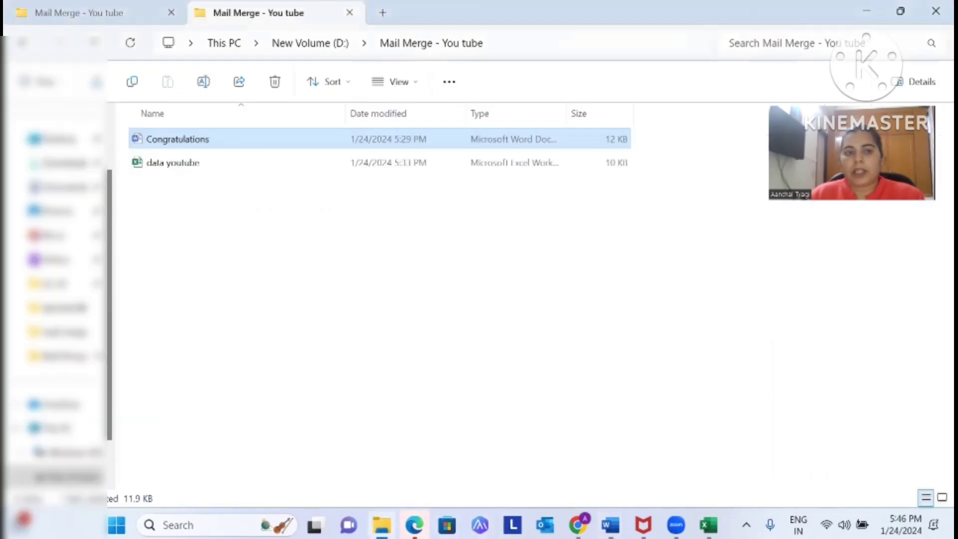
Open data youtube.xlsx and review the full names in A2:A6 and the first-name formula in B2
{"action": "double_click", "coordinate": [191, 162]}
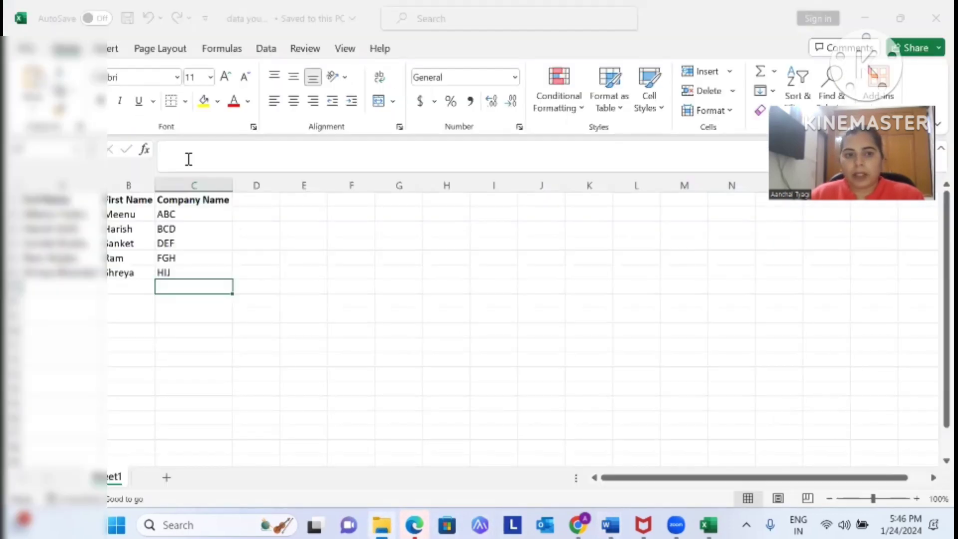
{"action": "left_click", "coordinate": [368, 242]}
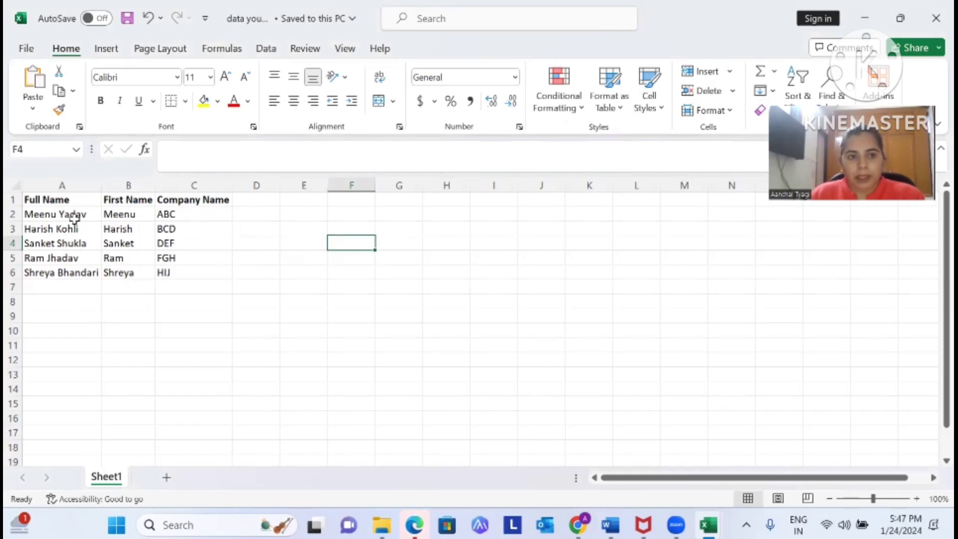
{"action": "left_click", "coordinate": [72, 215]}
{"action": "left_click", "coordinate": [224, 272]}
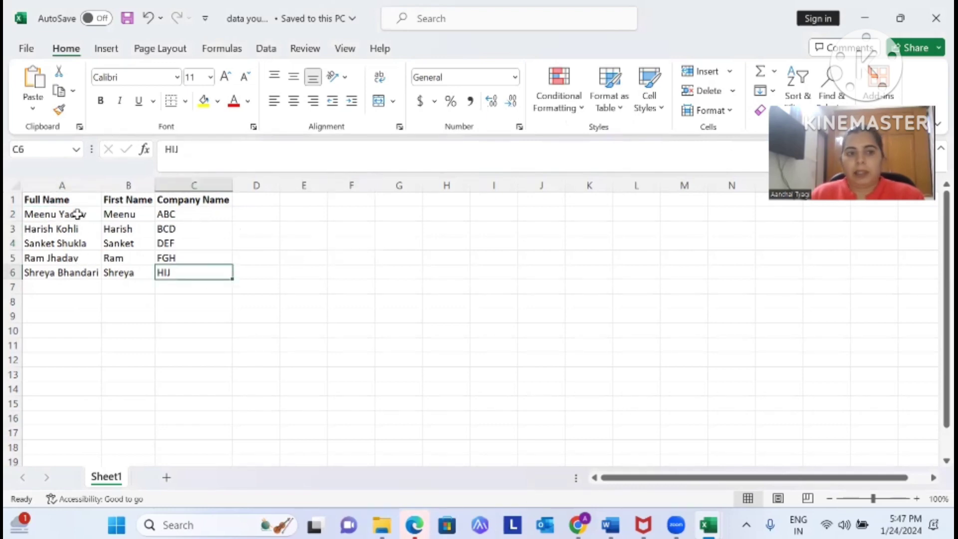
{"action": "left_click_drag", "start_coordinate": [75, 214], "coordinate": [78, 272]}
{"action": "left_click", "coordinate": [245, 271]}
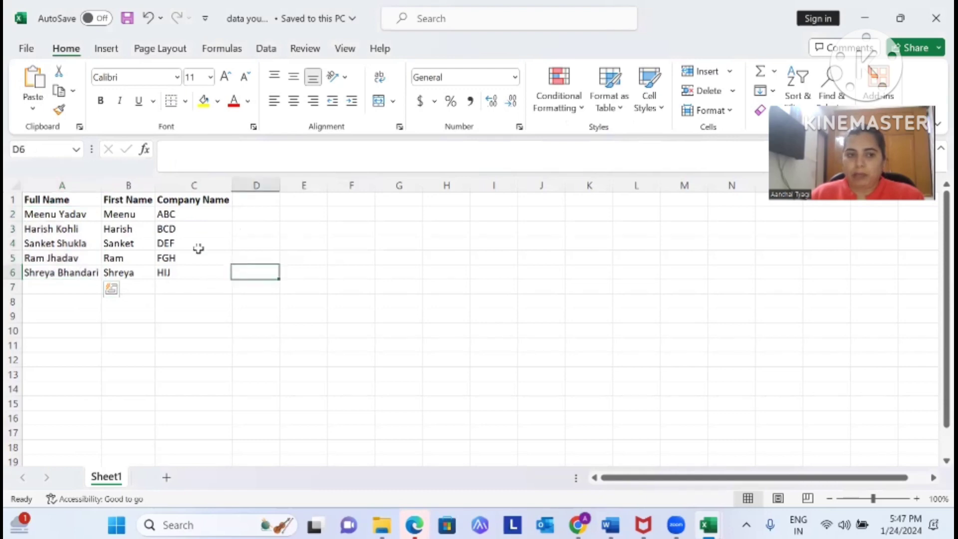
{"action": "left_click_drag", "start_coordinate": [138, 213], "coordinate": [134, 272]}
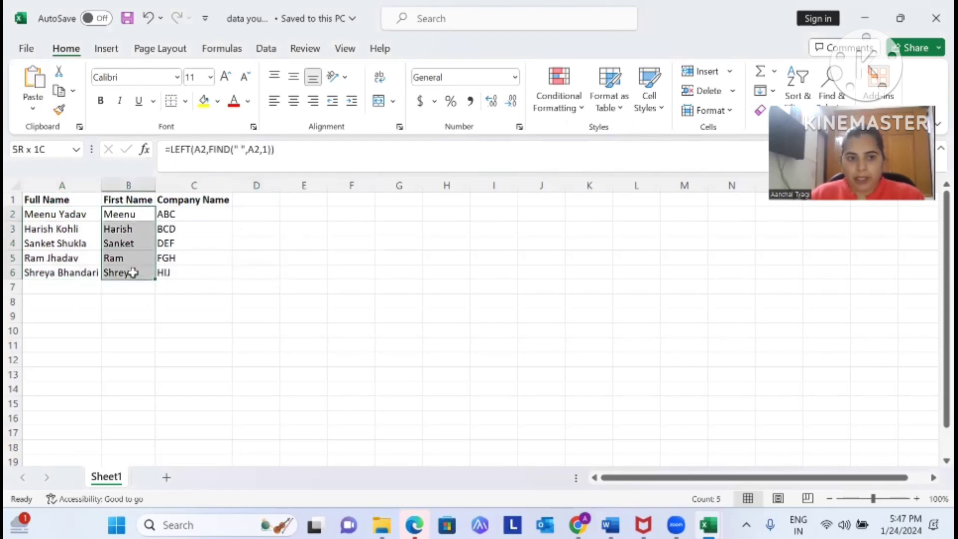
{"action": "left_click", "coordinate": [199, 258]}
{"action": "left_click", "coordinate": [143, 215]}
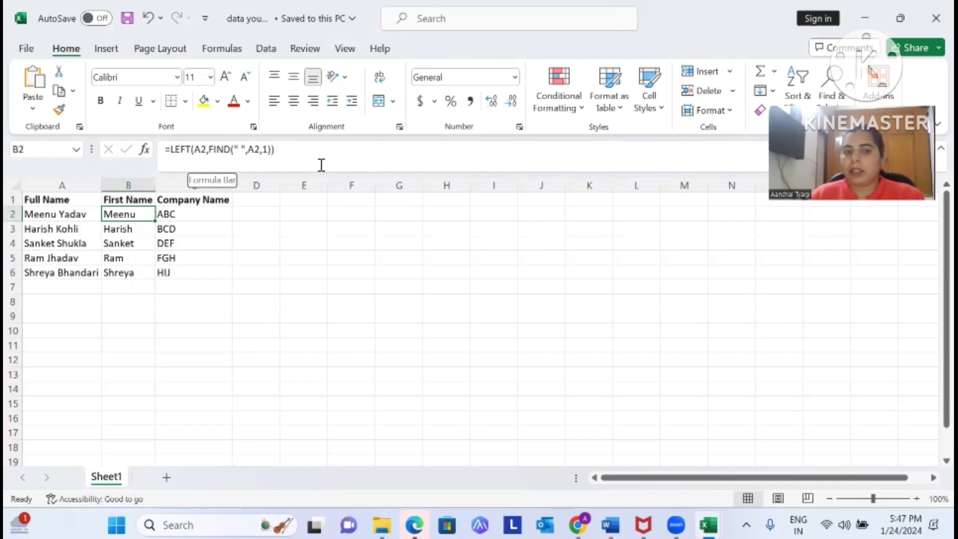
Review the company names in column C, then bring the Congratulations letter back
{"action": "left_click", "coordinate": [244, 252]}
{"action": "left_click_drag", "start_coordinate": [193, 218], "coordinate": [189, 270]}
{"action": "left_click", "coordinate": [297, 252]}
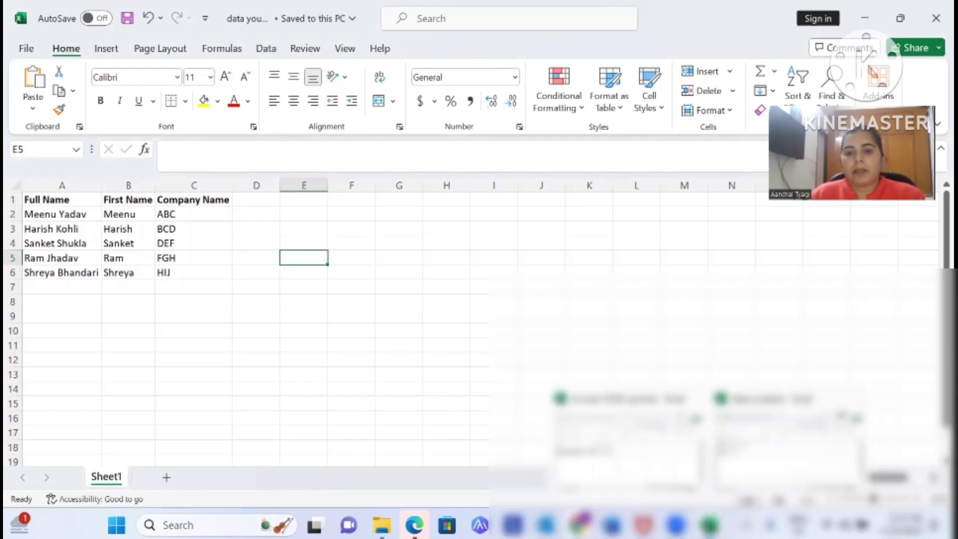
{"action": "mouse_move", "coordinate": [611, 525]}
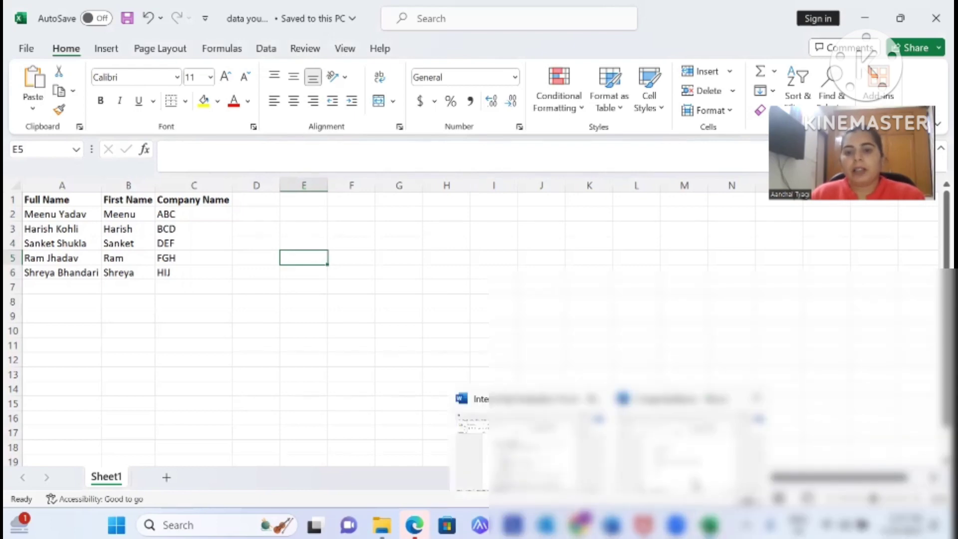
{"action": "left_click", "coordinate": [688, 444]}
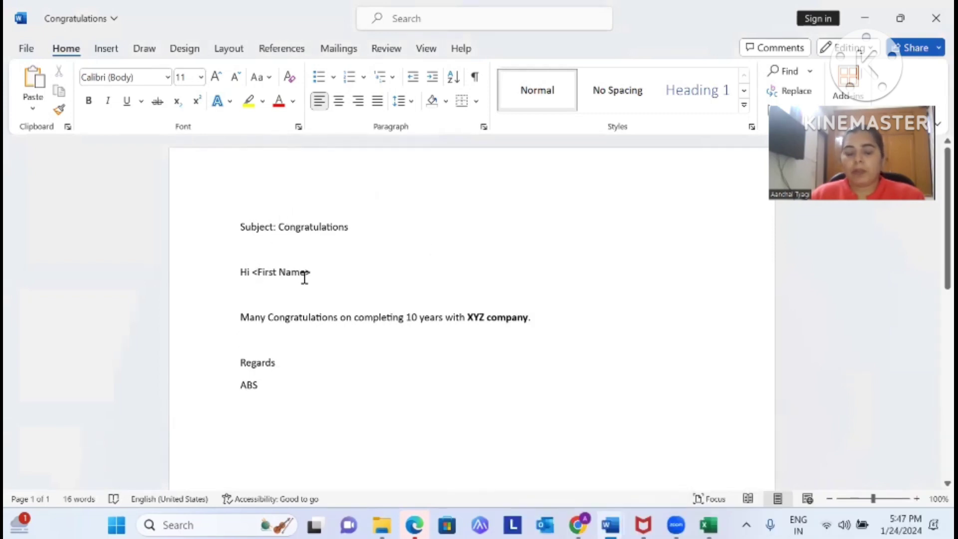
Start the Step-by-Step Mail Merge Wizard with Letters and the current document as the starting document
{"action": "left_click", "coordinate": [341, 49]}
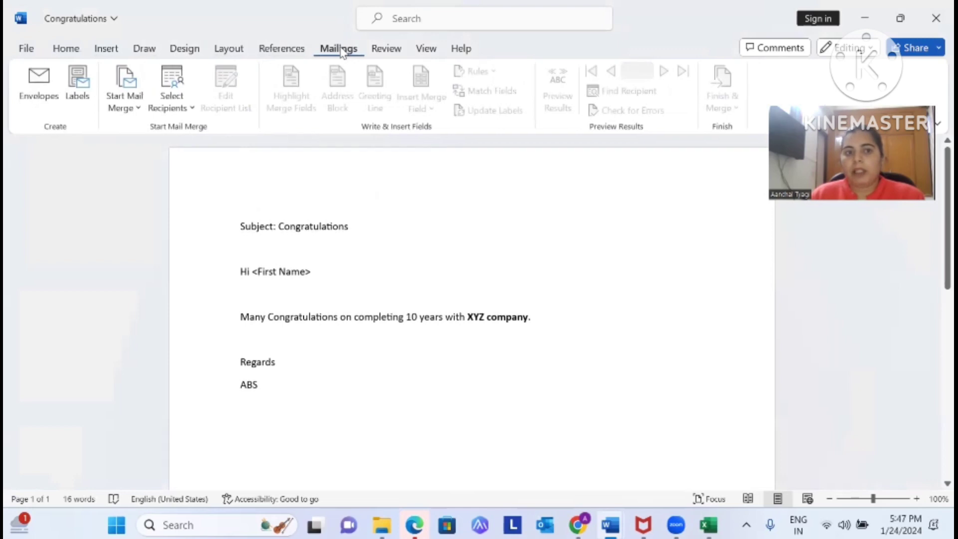
{"action": "left_click", "coordinate": [134, 106]}
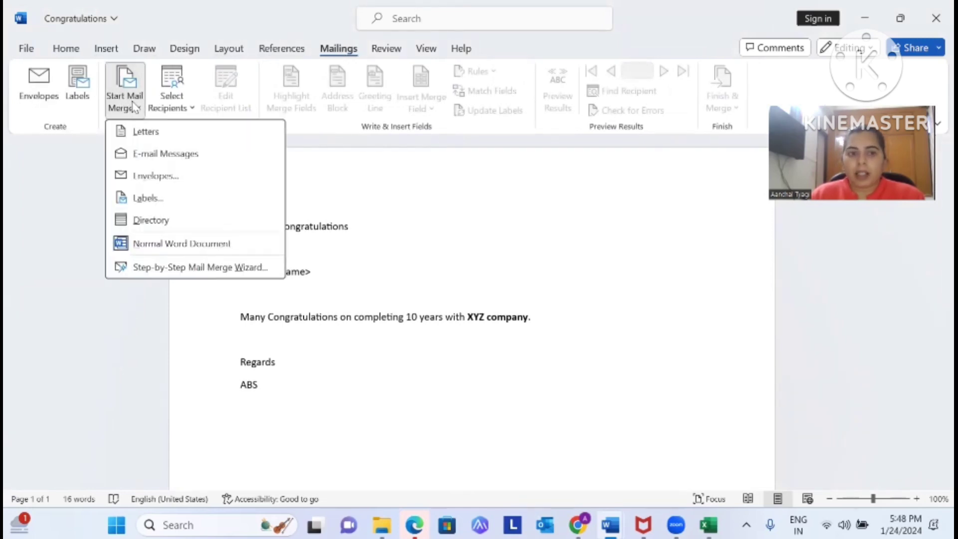
{"action": "left_click", "coordinate": [165, 269]}
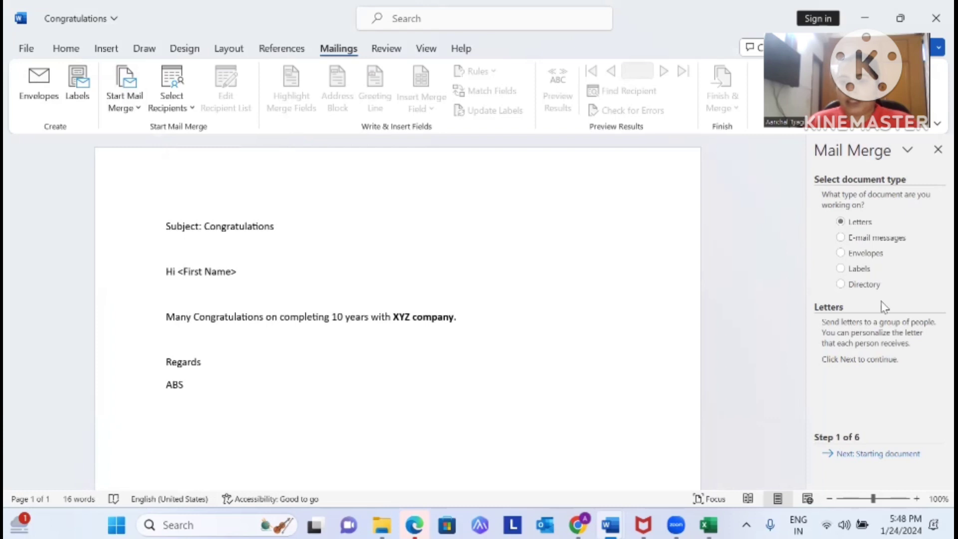
{"action": "left_click", "coordinate": [887, 454]}
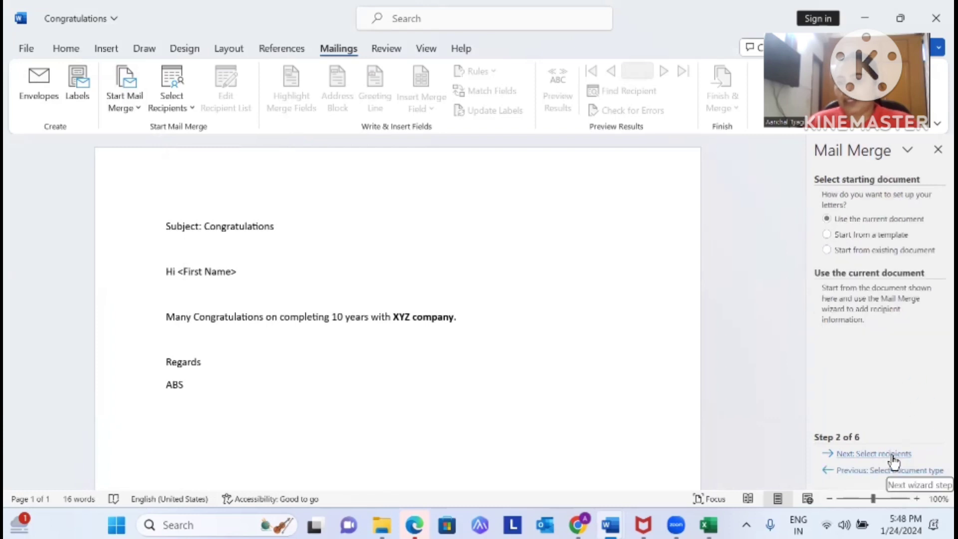
{"action": "left_click", "coordinate": [892, 455]}
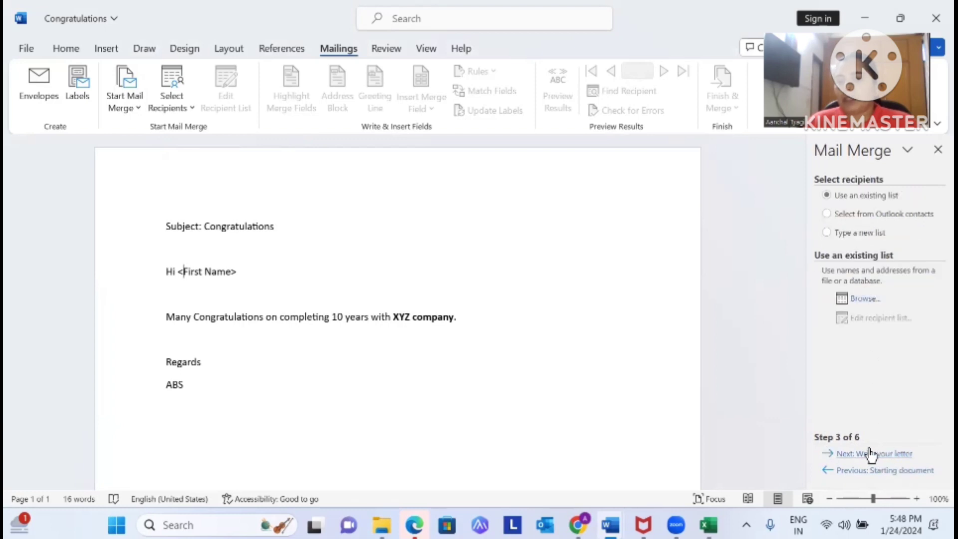
Use Sheet1$ of D:\Mail Merge - You tube\data youtube.xlsx as the five-recipient list
{"action": "left_click", "coordinate": [863, 301]}
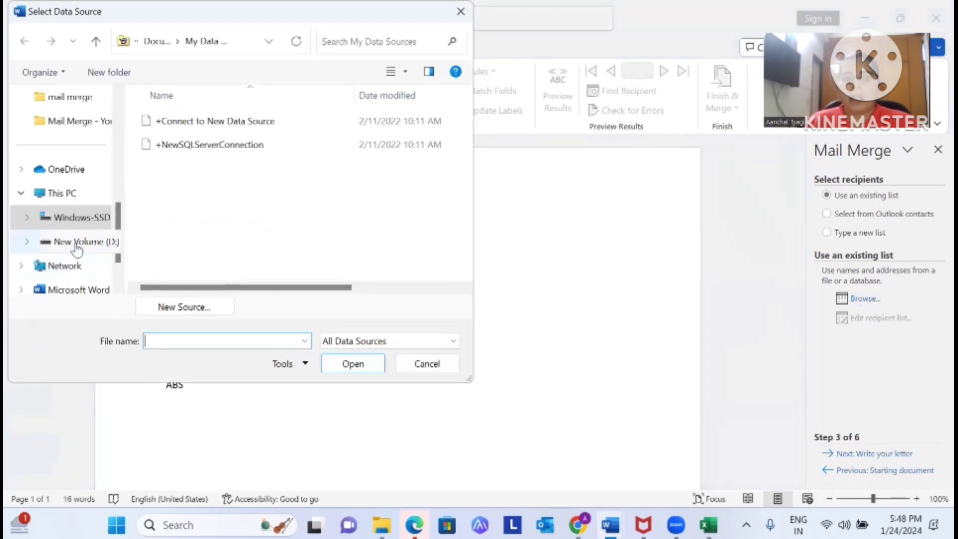
{"action": "left_click", "coordinate": [74, 242]}
{"action": "double_click", "coordinate": [172, 192]}
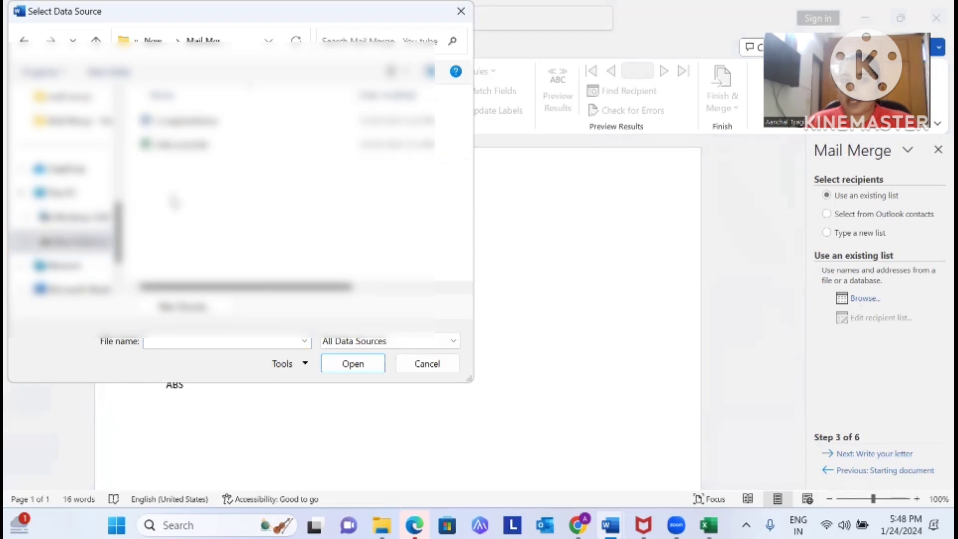
{"action": "left_click", "coordinate": [169, 146]}
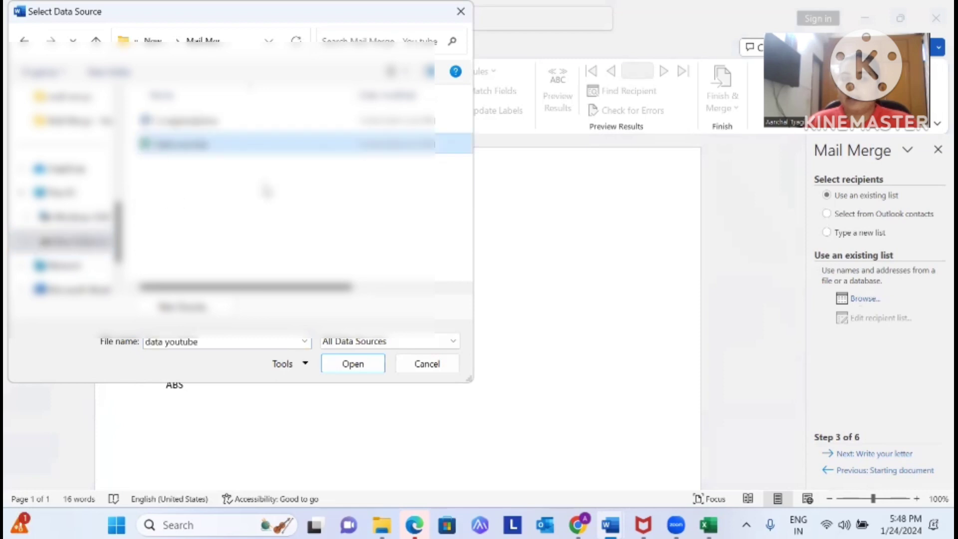
{"action": "left_click", "coordinate": [364, 369]}
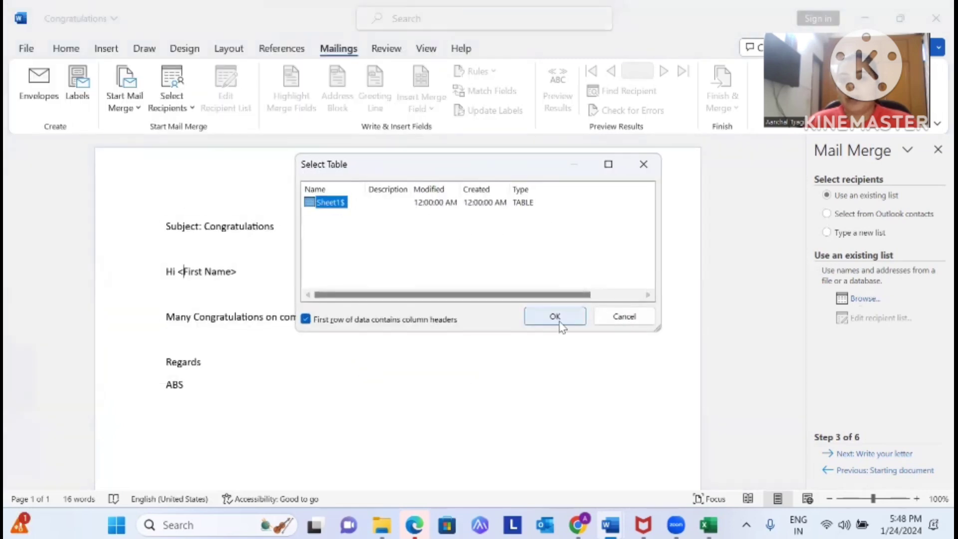
{"action": "left_click", "coordinate": [556, 319]}
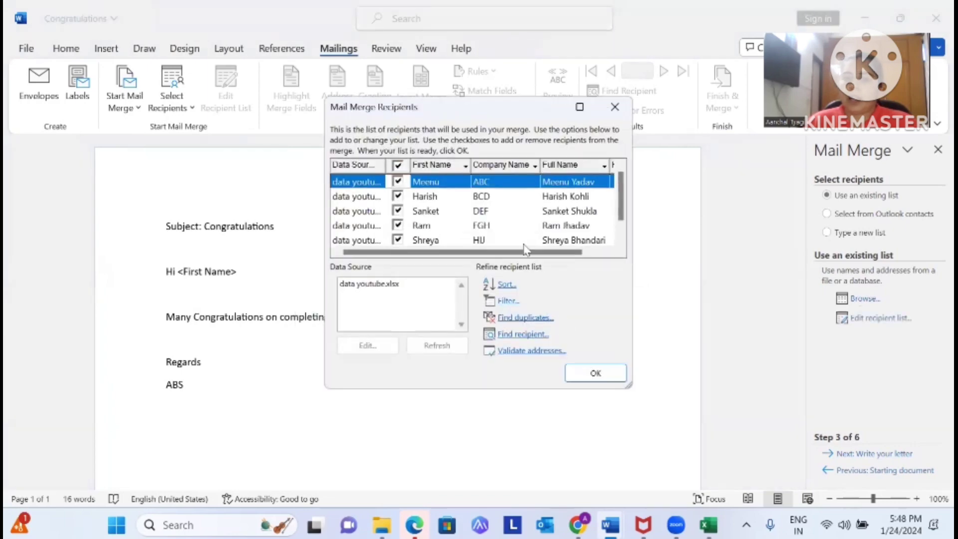
{"action": "left_click", "coordinate": [601, 378]}
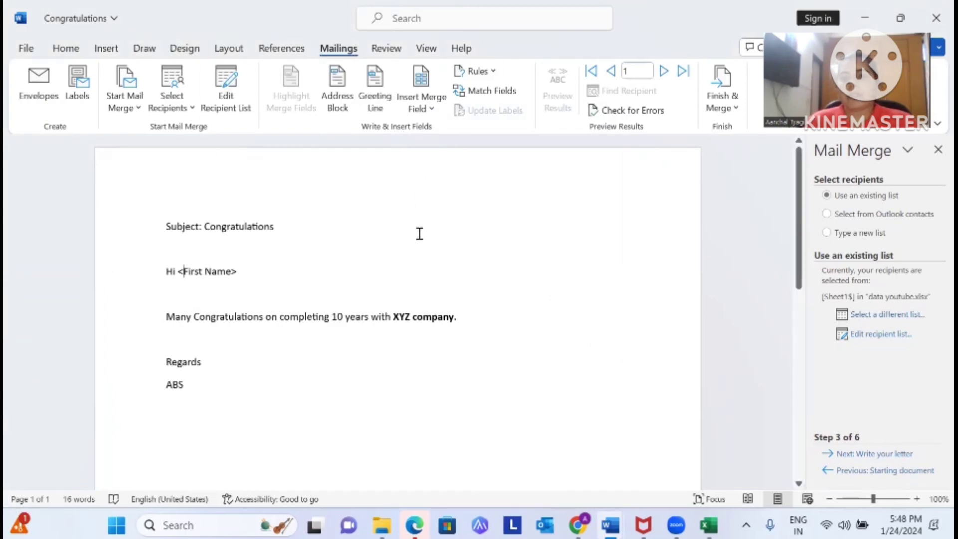
Insert the First_Name merge field after 'Hi' and remove the leftover placeholder and stray '<'
{"action": "left_click", "coordinate": [937, 151]}
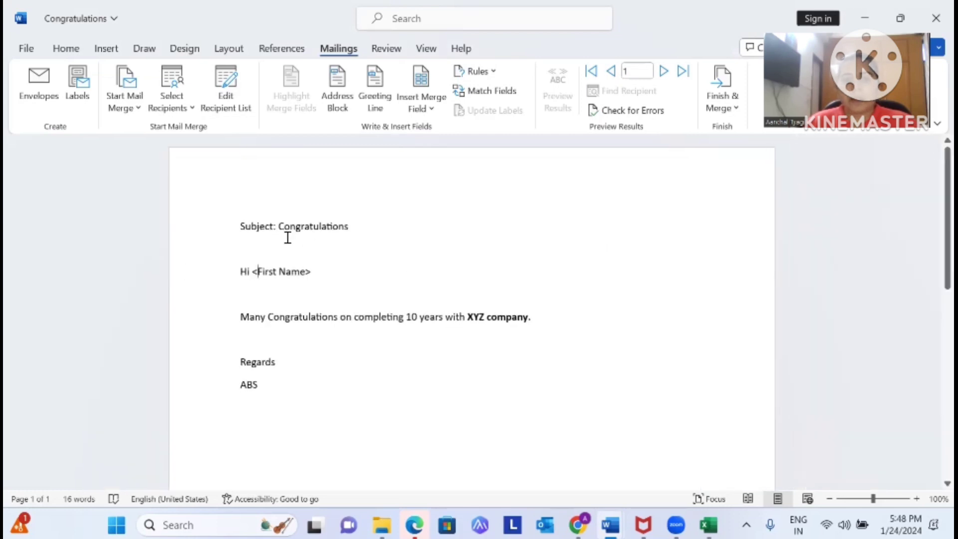
{"action": "left_click", "coordinate": [425, 107]}
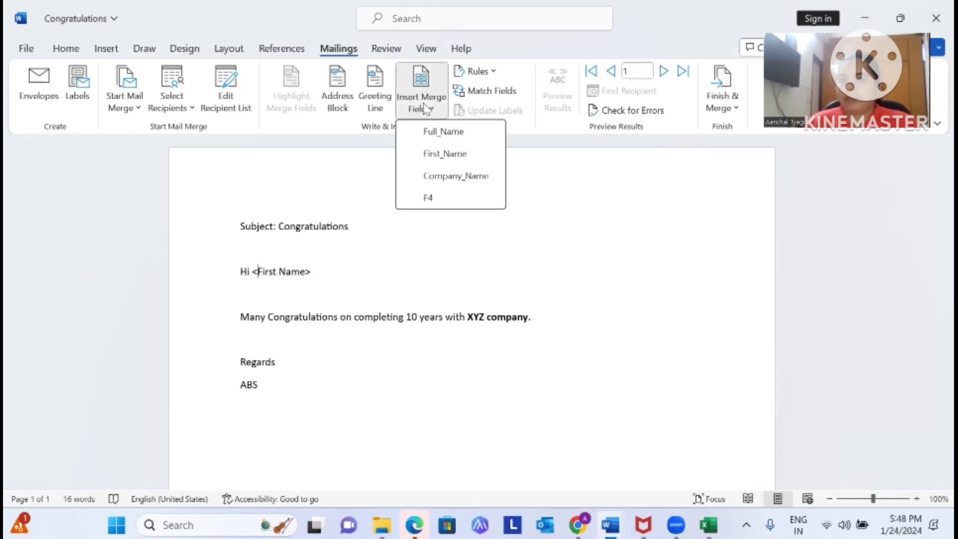
{"action": "left_click", "coordinate": [437, 159]}
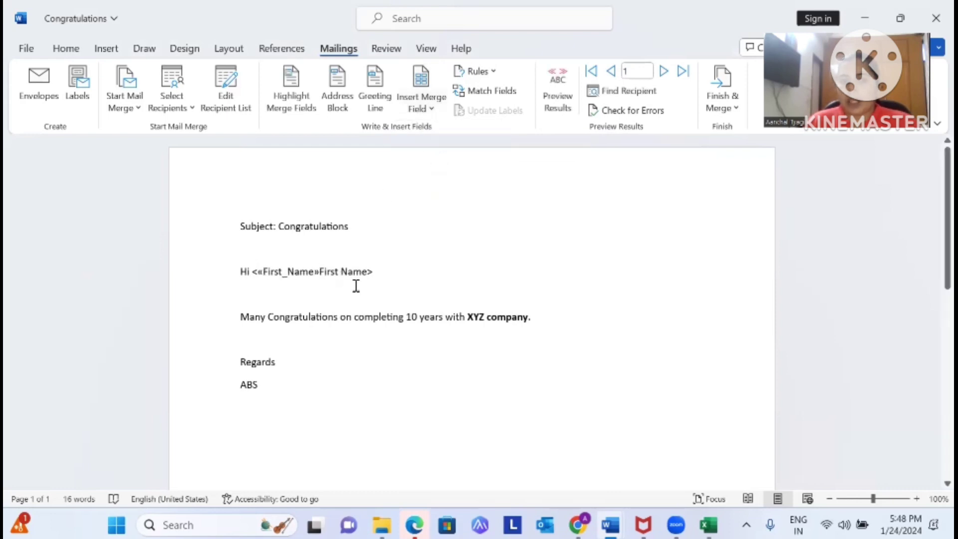
{"action": "left_click_drag", "start_coordinate": [382, 275], "coordinate": [321, 272]}
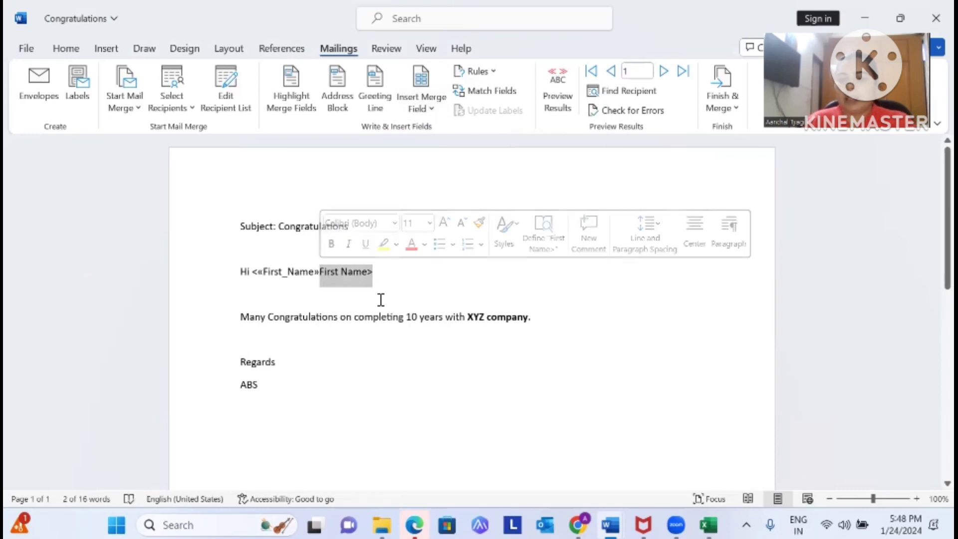
{"action": "key", "text": "Delete"}
{"action": "left_click", "coordinate": [257, 273]}
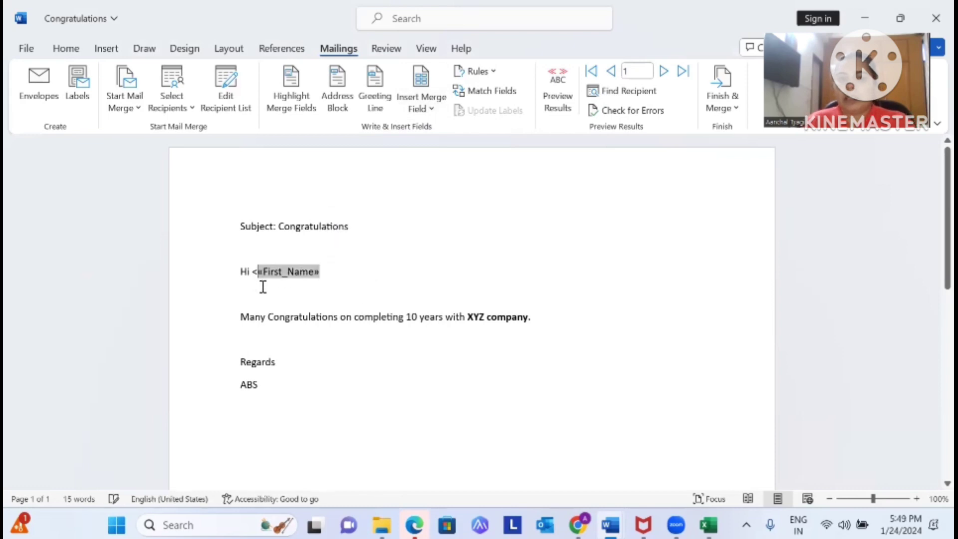
{"action": "left_click", "coordinate": [253, 274]}
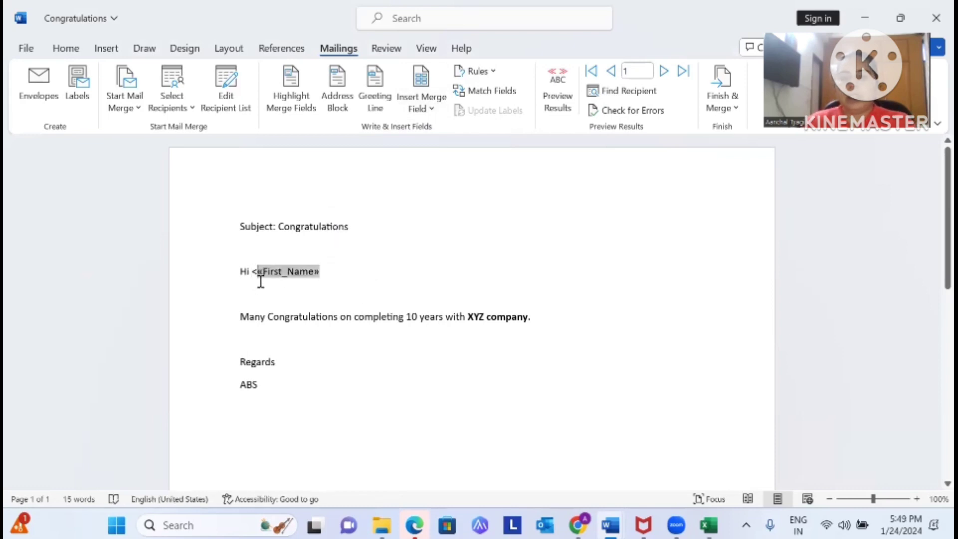
{"action": "key", "text": "Delete"}
{"action": "key", "text": "Up"}
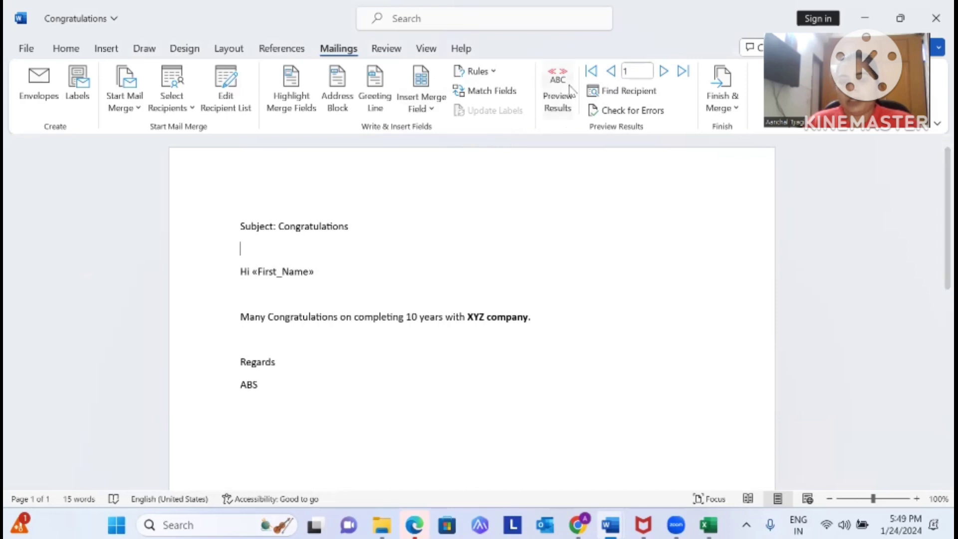
Replace the XYZ placeholder with the Company_Name field and preview the first recipient's letter
{"action": "left_click_drag", "start_coordinate": [527, 320], "coordinate": [466, 318]}
{"action": "left_click", "coordinate": [492, 349]}
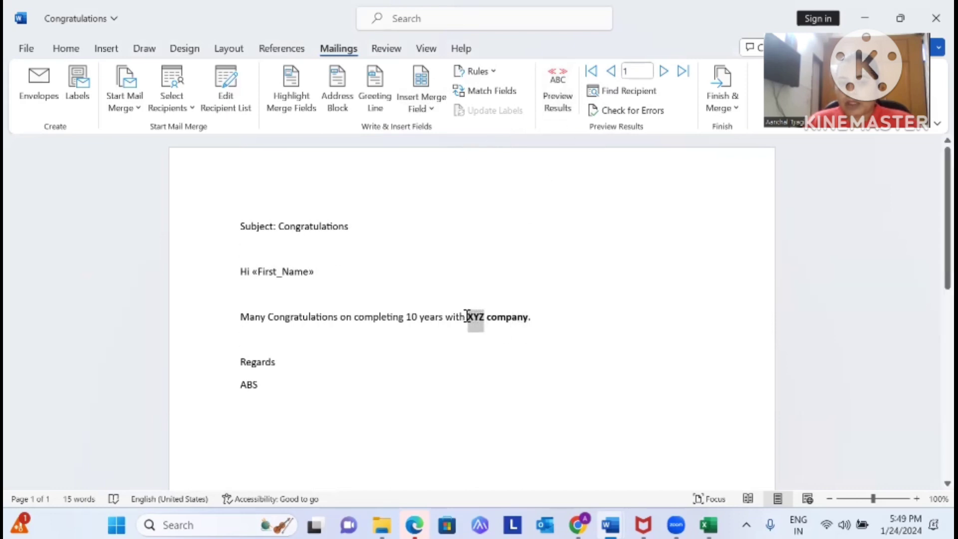
{"action": "left_click", "coordinate": [417, 115]}
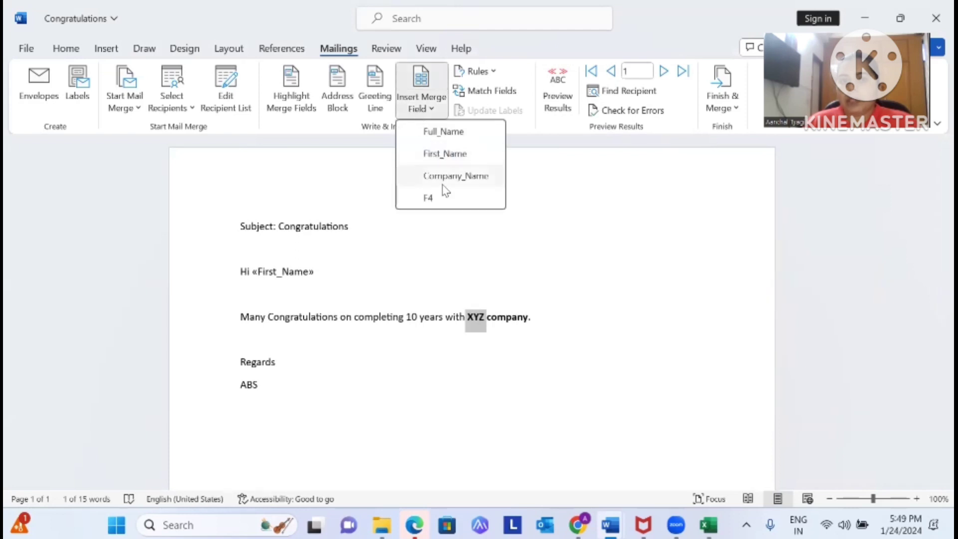
{"action": "left_click", "coordinate": [442, 175]}
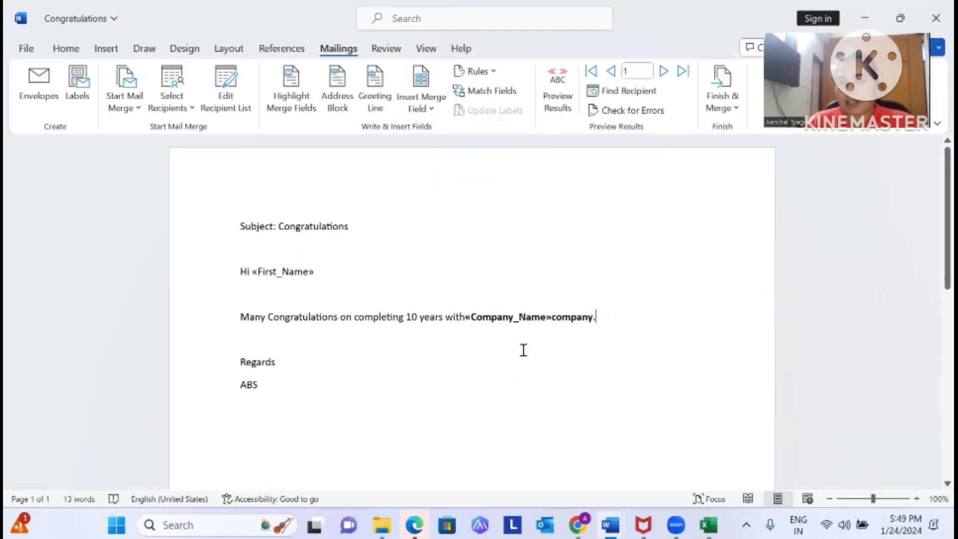
{"action": "left_click", "coordinate": [460, 318]}
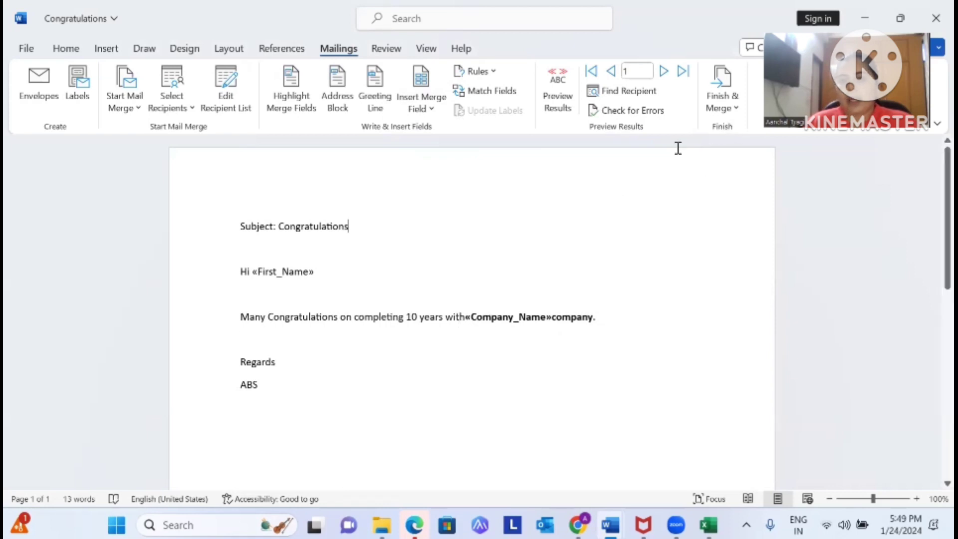
{"action": "left_click", "coordinate": [555, 80]}
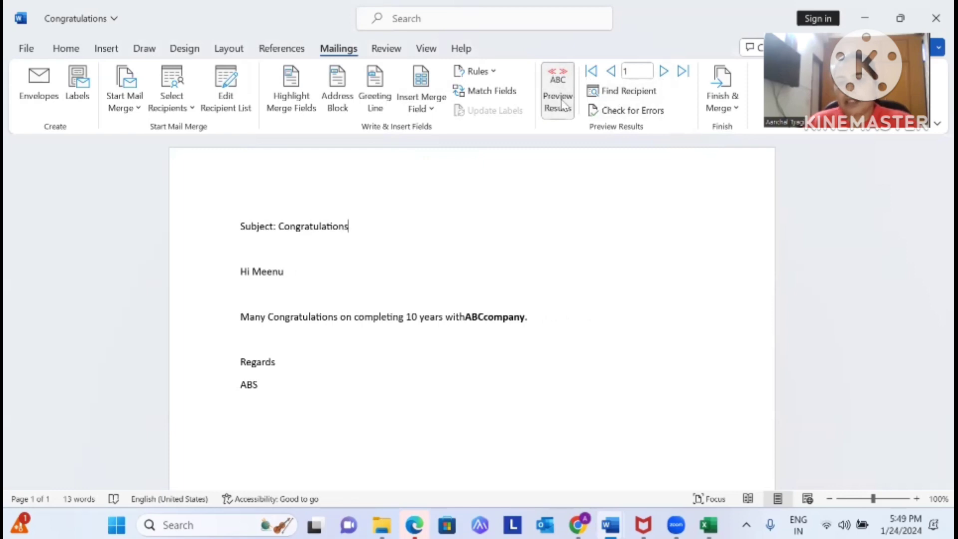
Step the preview through records 2 to 5, checking each merged name and company, then list finishing options
{"action": "left_click", "coordinate": [664, 72]}
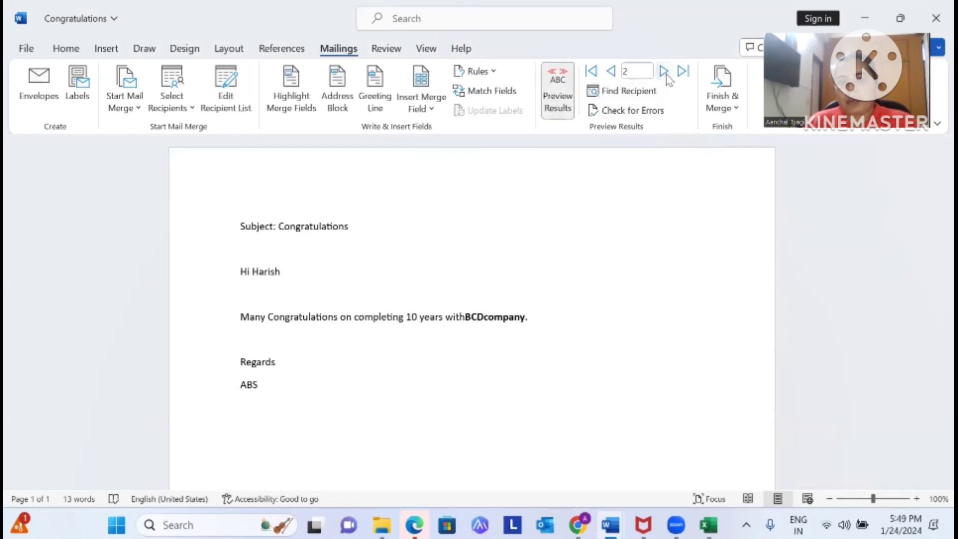
{"action": "left_click", "coordinate": [666, 74]}
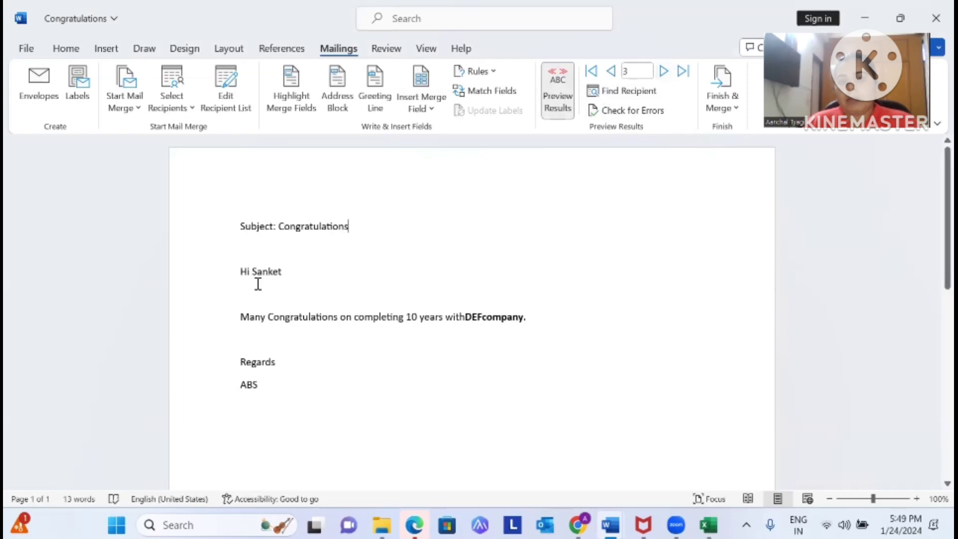
{"action": "left_click_drag", "start_coordinate": [253, 271], "coordinate": [291, 268]}
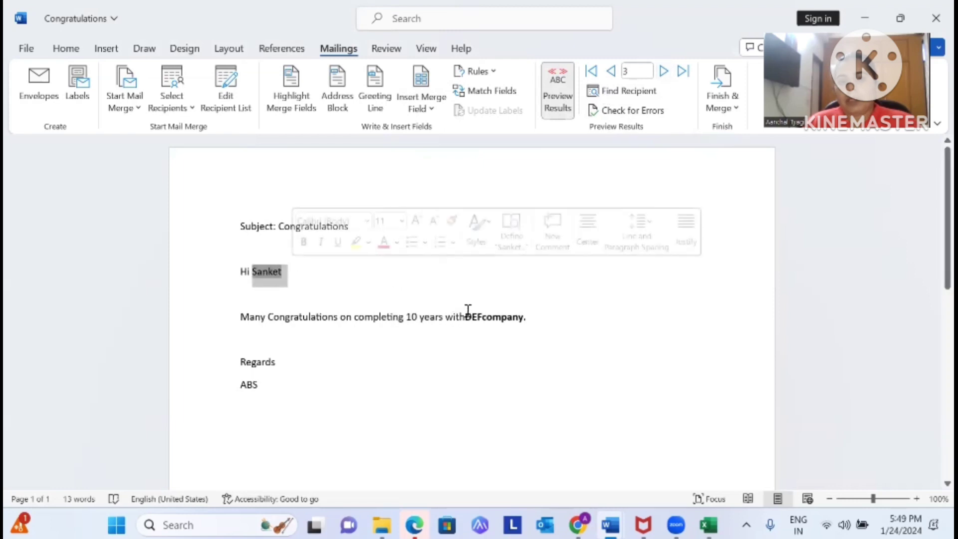
{"action": "left_click_drag", "start_coordinate": [466, 315], "coordinate": [517, 314]}
{"action": "left_click", "coordinate": [563, 223]}
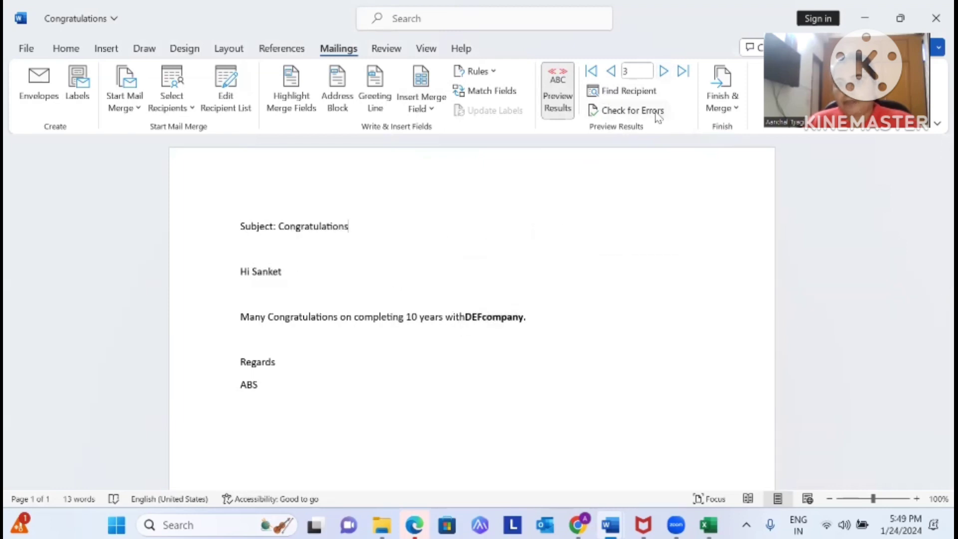
{"action": "left_click", "coordinate": [664, 72]}
{"action": "left_click", "coordinate": [664, 71]}
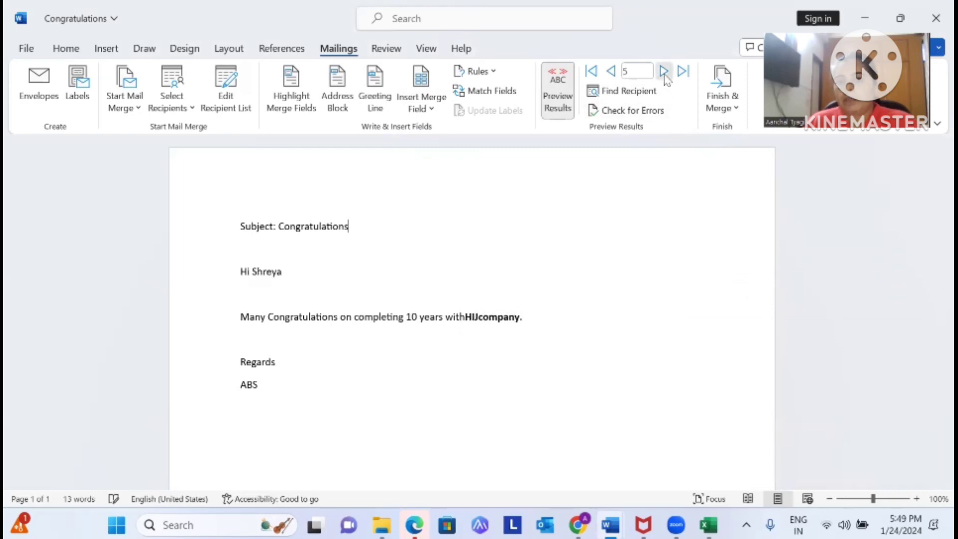
{"action": "left_click", "coordinate": [722, 100]}
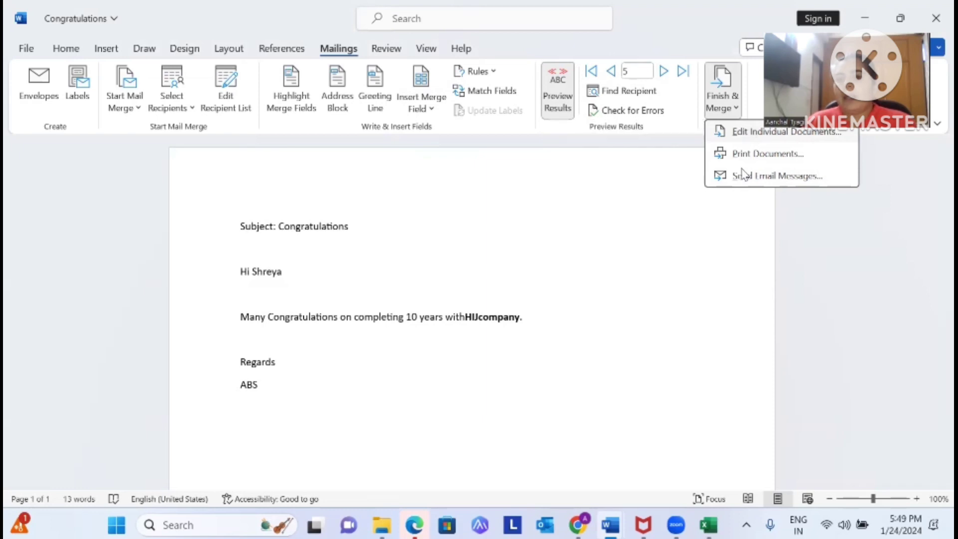
Dismiss the Merge to New Document dialog and the Finish & Merge choices without merging
{"action": "left_click", "coordinate": [764, 132]}
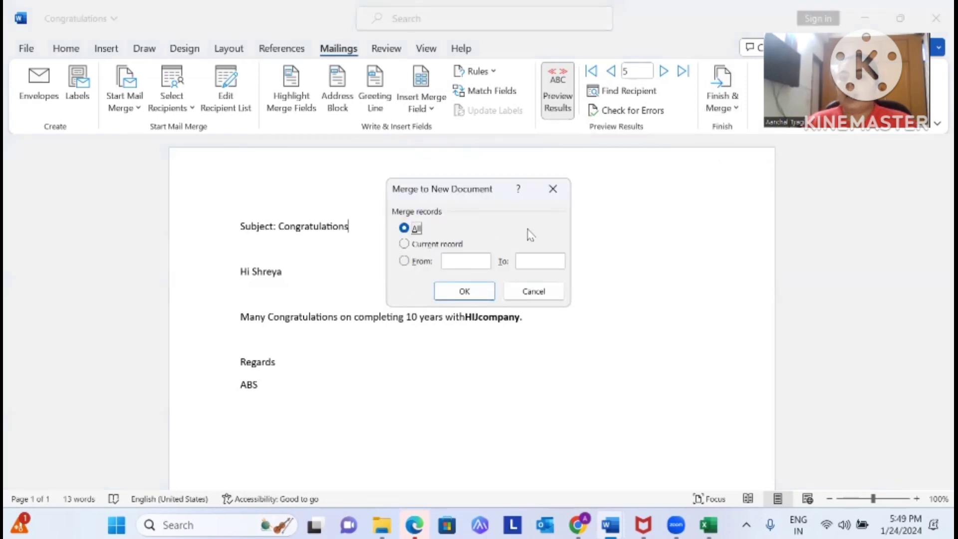
{"action": "left_click", "coordinate": [553, 190]}
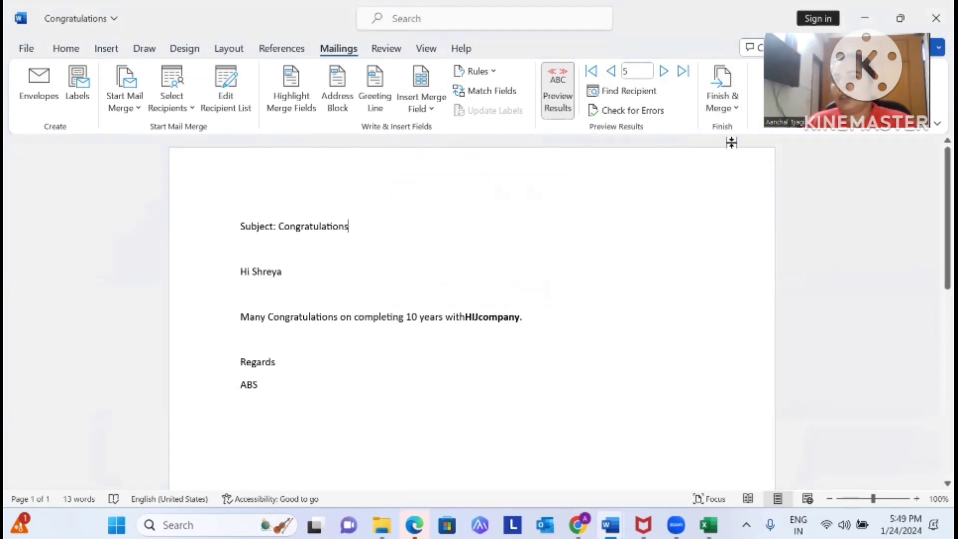
{"action": "left_click", "coordinate": [722, 100]}
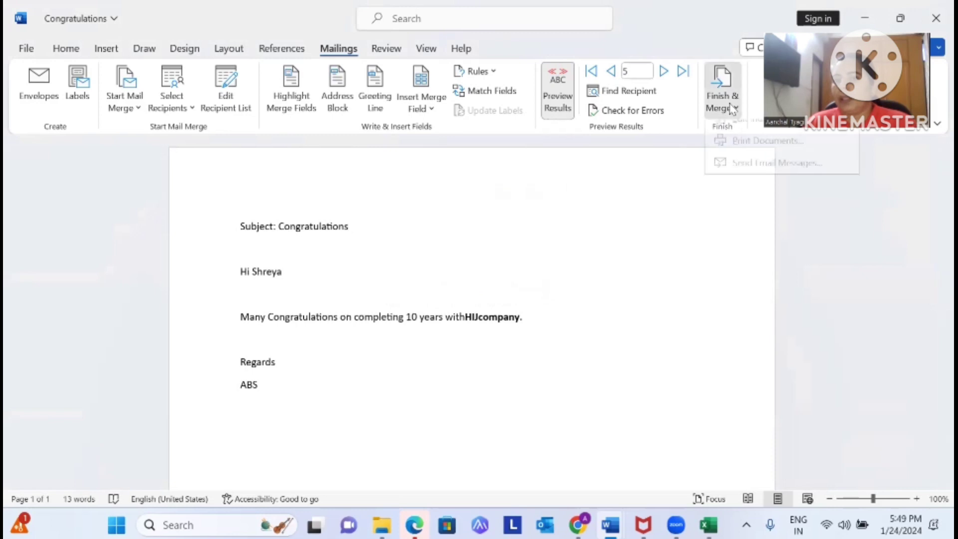
{"action": "left_click", "coordinate": [422, 227]}
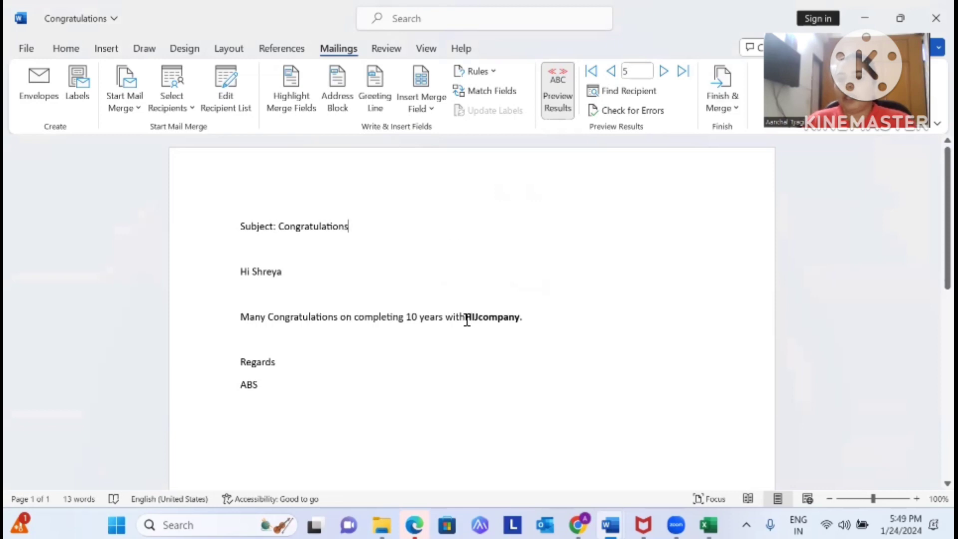
Add spaces around the company field so the line reads 'with HIJ company.'
{"action": "left_click", "coordinate": [475, 345]}
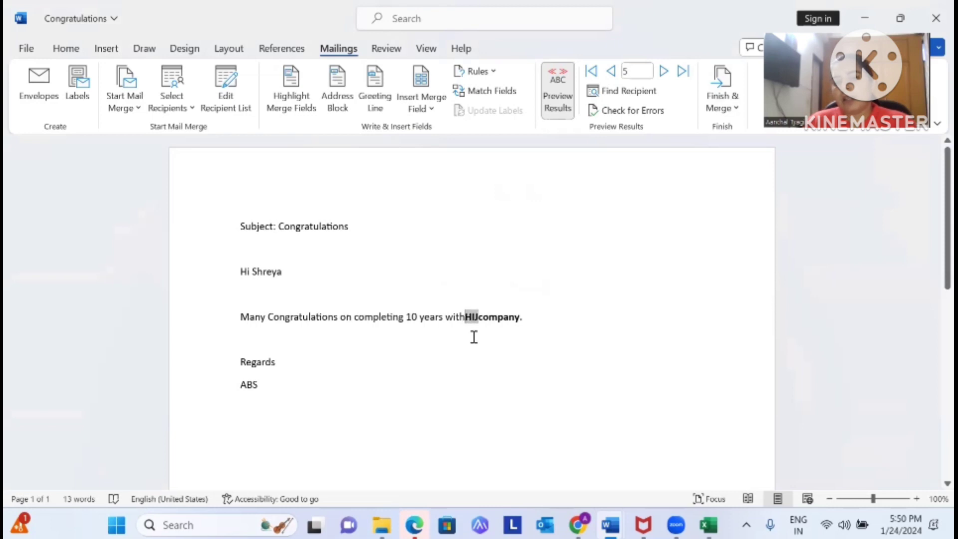
{"action": "left_click", "coordinate": [471, 326]}
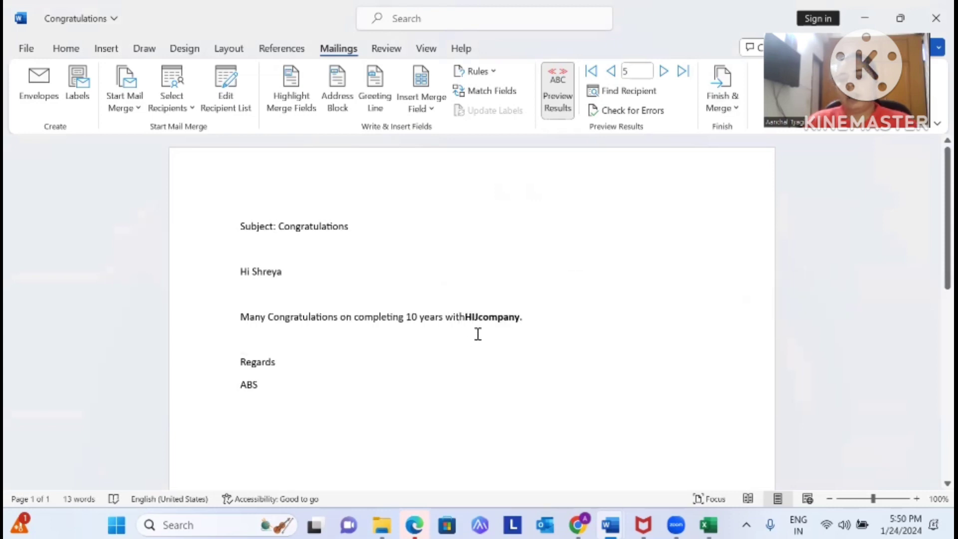
{"action": "key", "text": "Right"}
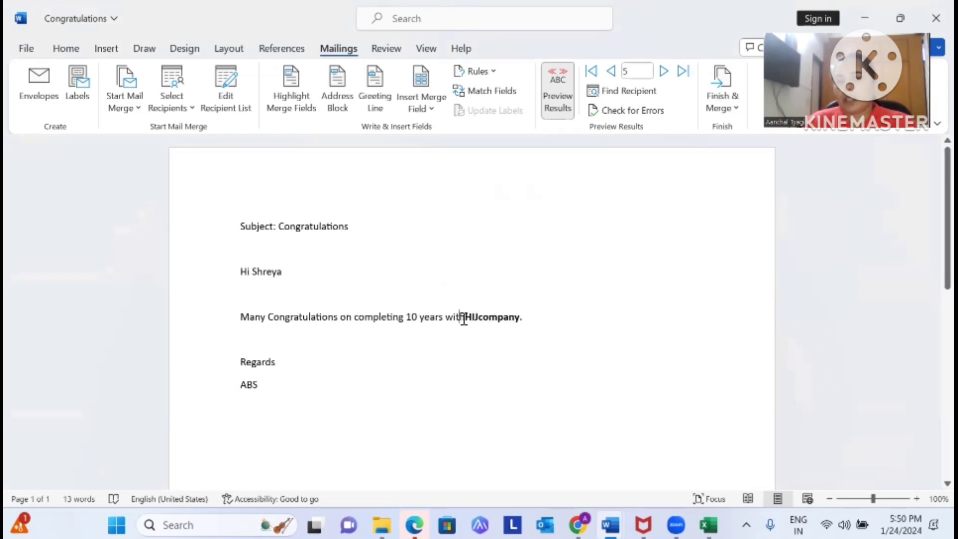
{"action": "left_click", "coordinate": [513, 342]}
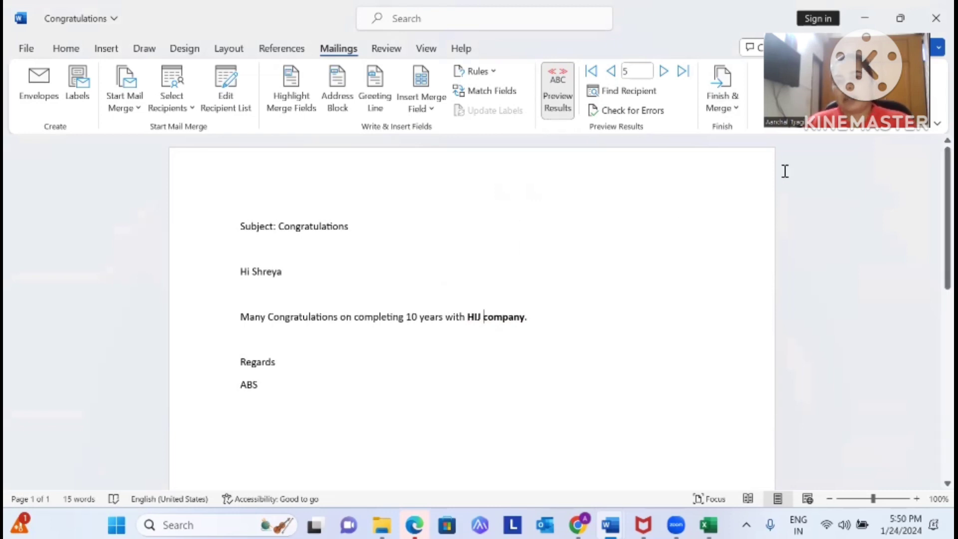
Try Send Email Messages, browse the To field options, then cancel the e-mail merge without sending
{"action": "left_click", "coordinate": [722, 103]}
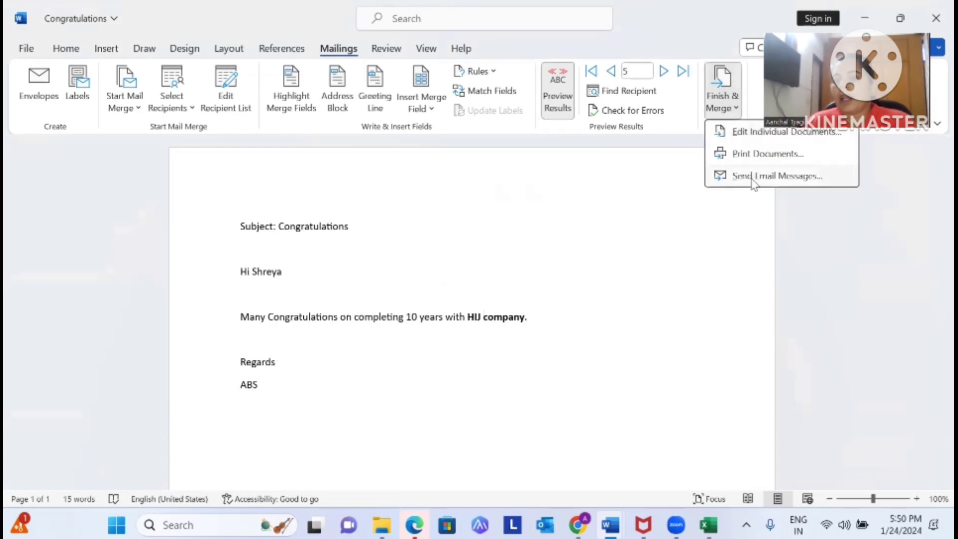
{"action": "left_click", "coordinate": [752, 179]}
{"action": "left_click", "coordinate": [451, 192]}
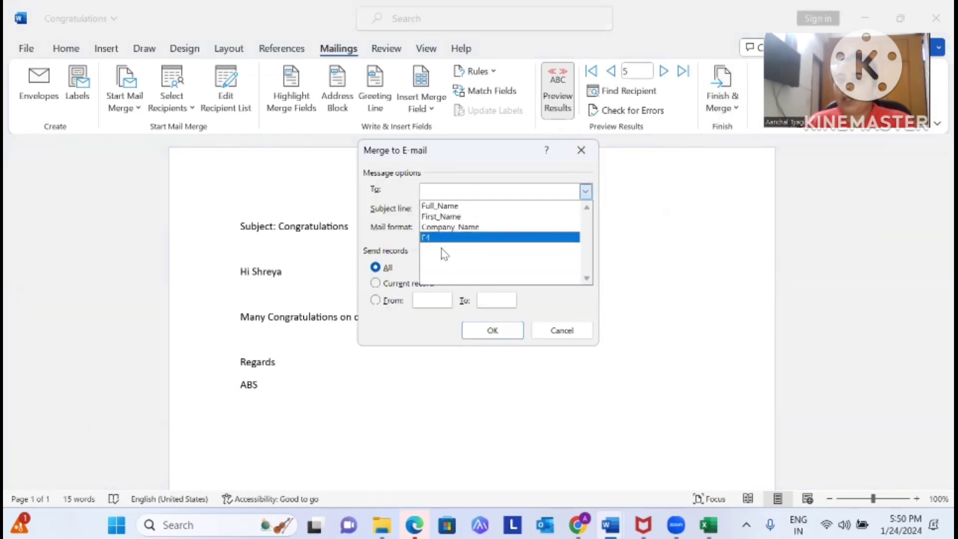
{"action": "left_click", "coordinate": [673, 247]}
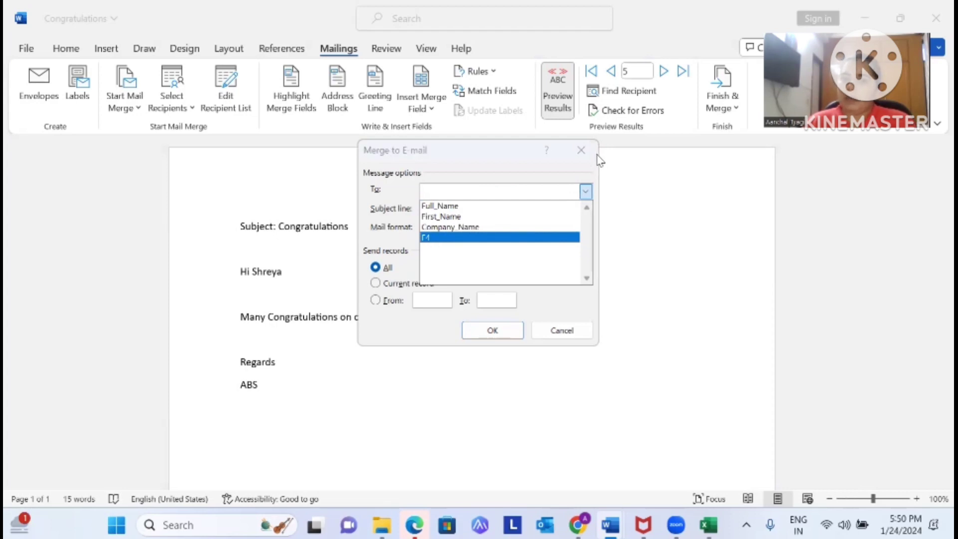
{"action": "left_click", "coordinate": [581, 150]}
{"action": "left_click", "coordinate": [579, 151]}
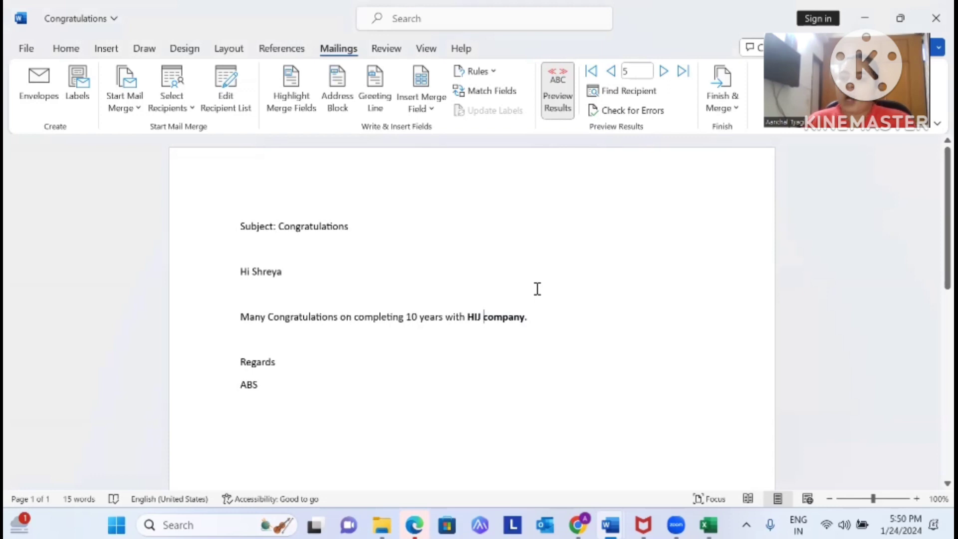
{"action": "left_click", "coordinate": [722, 99]}
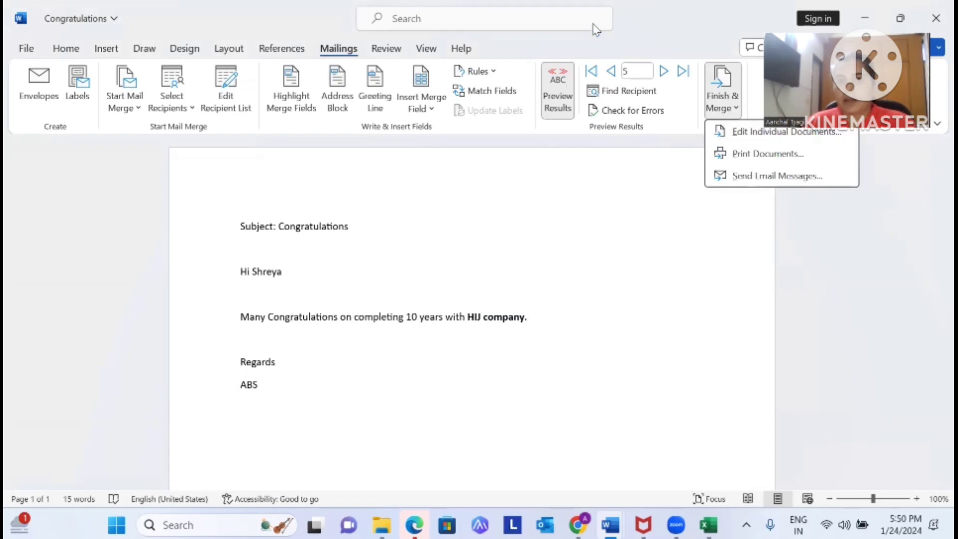
Merge all records into a new editable document with Edit Individual Documents
{"action": "left_click", "coordinate": [732, 108]}
{"action": "left_click", "coordinate": [729, 109]}
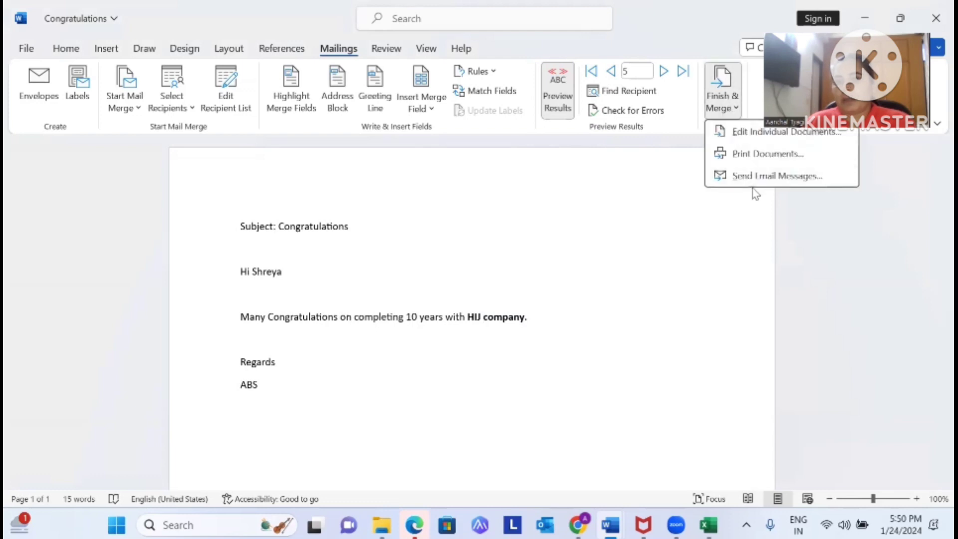
{"action": "left_click", "coordinate": [752, 131]}
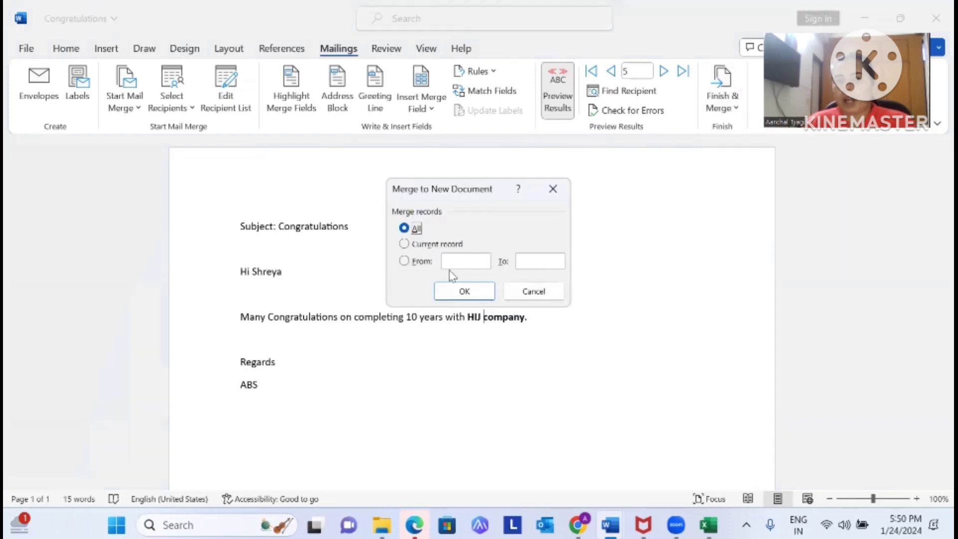
{"action": "left_click", "coordinate": [467, 292]}
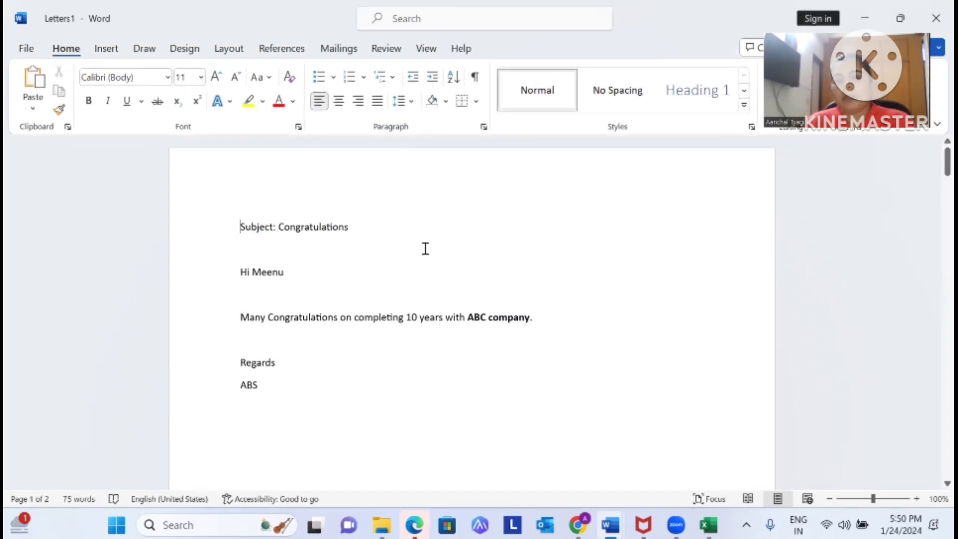
Scroll through the five merged Letters1 pages, from ABC company to HIJ company
{"action": "scroll", "coordinate": [425, 248], "scroll_direction": "down", "scroll_amount": 15}
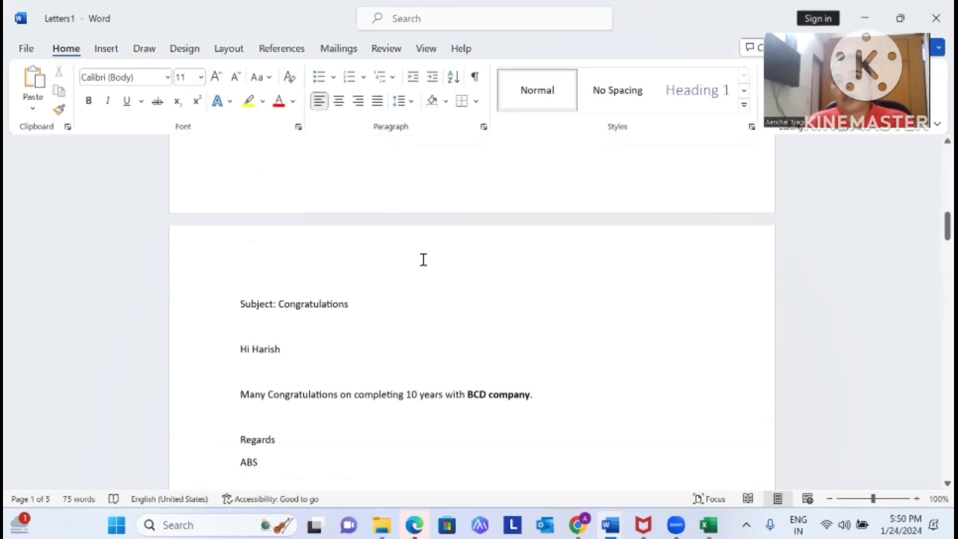
{"action": "scroll", "coordinate": [421, 263], "scroll_direction": "down", "scroll_amount": 20}
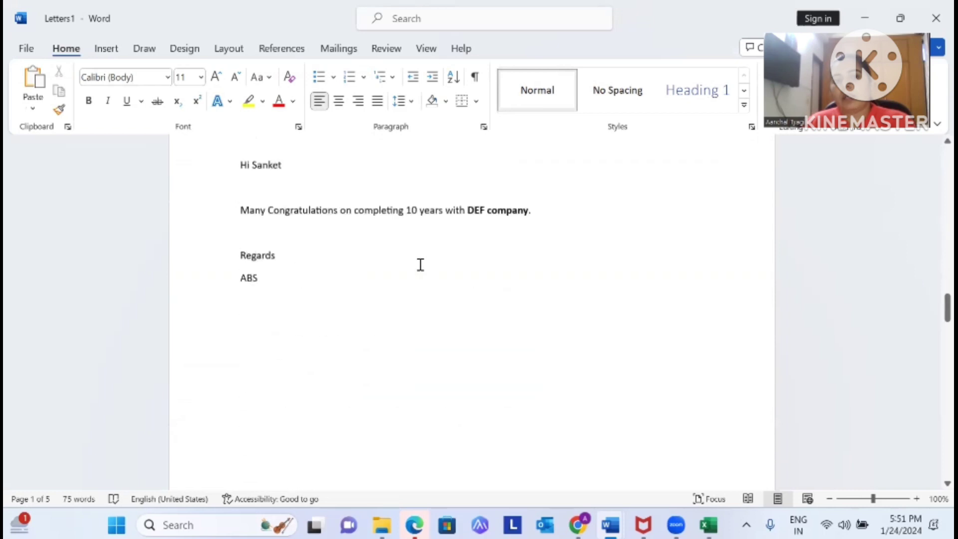
{"action": "scroll", "coordinate": [420, 264], "scroll_direction": "down", "scroll_amount": 20}
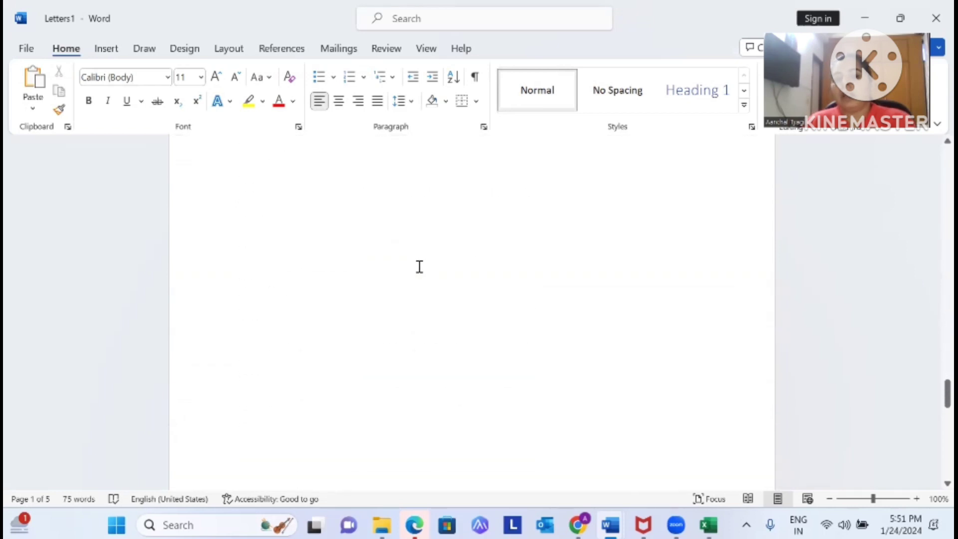
{"action": "scroll", "coordinate": [419, 267], "scroll_direction": "down", "scroll_amount": 10}
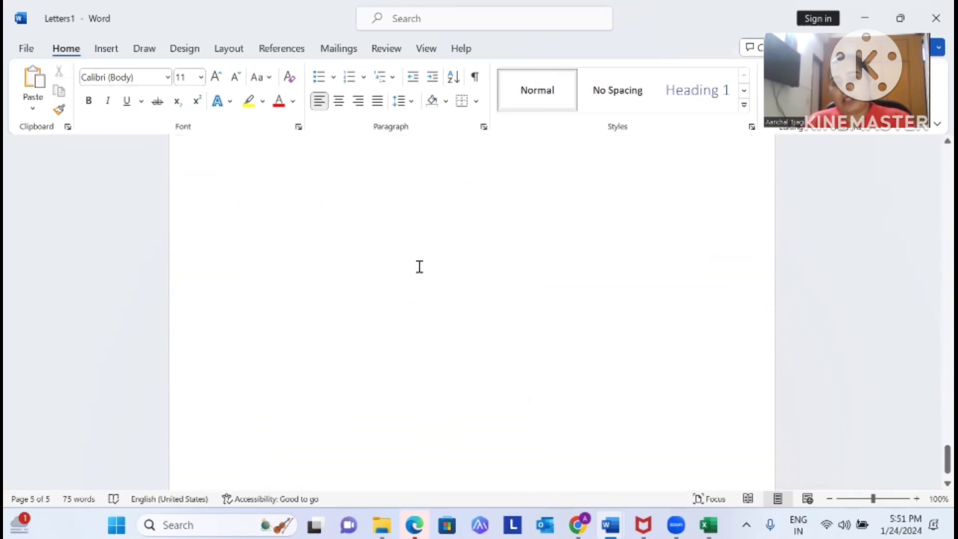
{"action": "scroll", "coordinate": [419, 267], "scroll_direction": "up", "scroll_amount": 15}
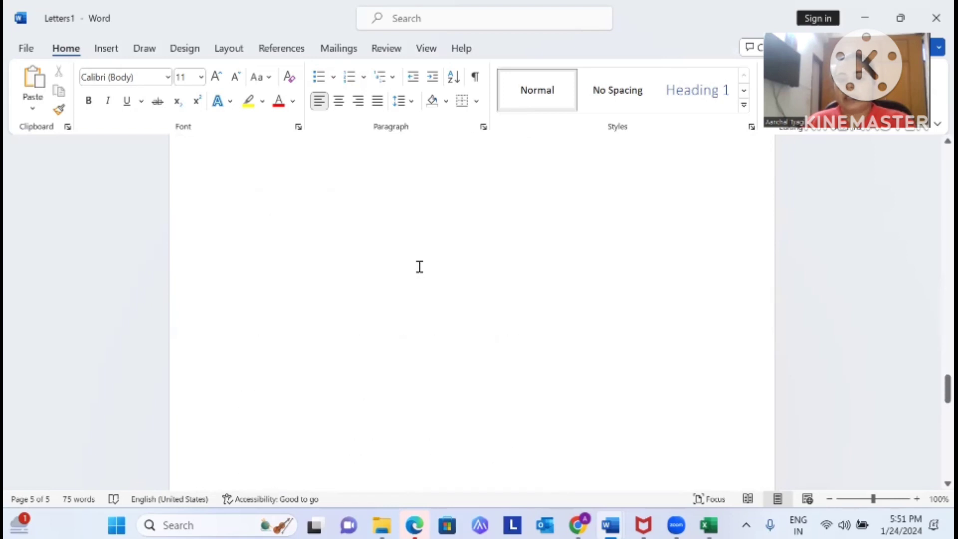
{"action": "scroll", "coordinate": [419, 268], "scroll_direction": "down", "scroll_amount": 10}
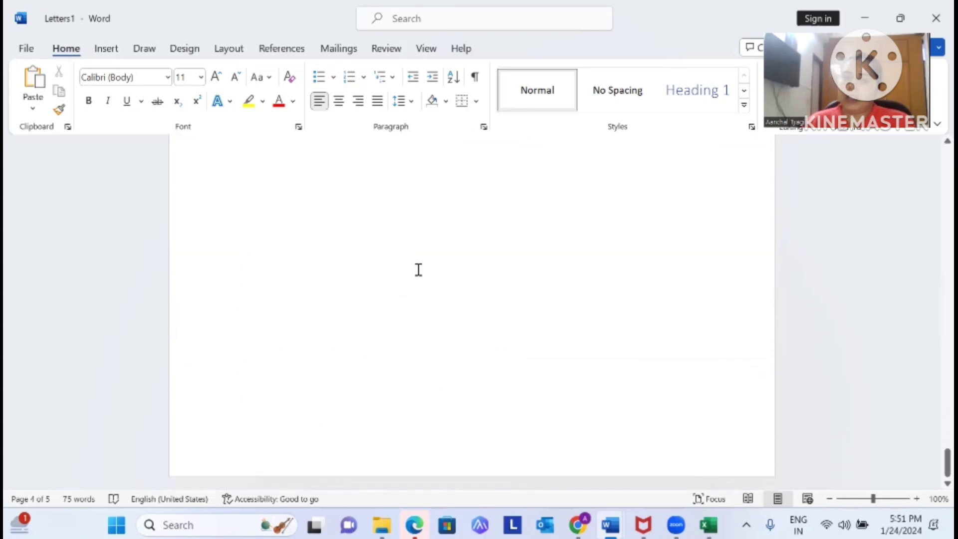
{"action": "scroll", "coordinate": [418, 270], "scroll_direction": "up", "scroll_amount": 5}
{"action": "scroll", "coordinate": [418, 269], "scroll_direction": "up", "scroll_amount": 5}
{"action": "scroll", "coordinate": [552, 308], "scroll_direction": "up", "scroll_amount": 6}
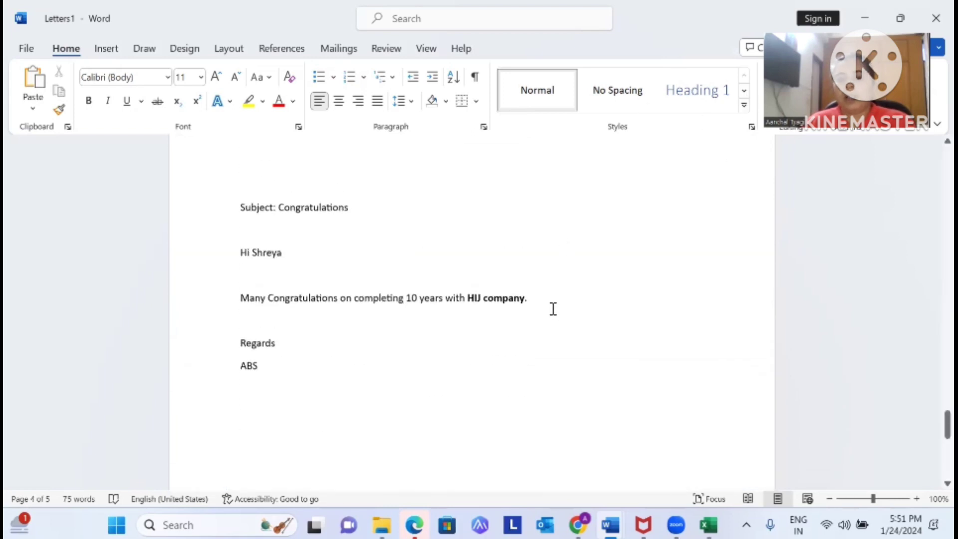